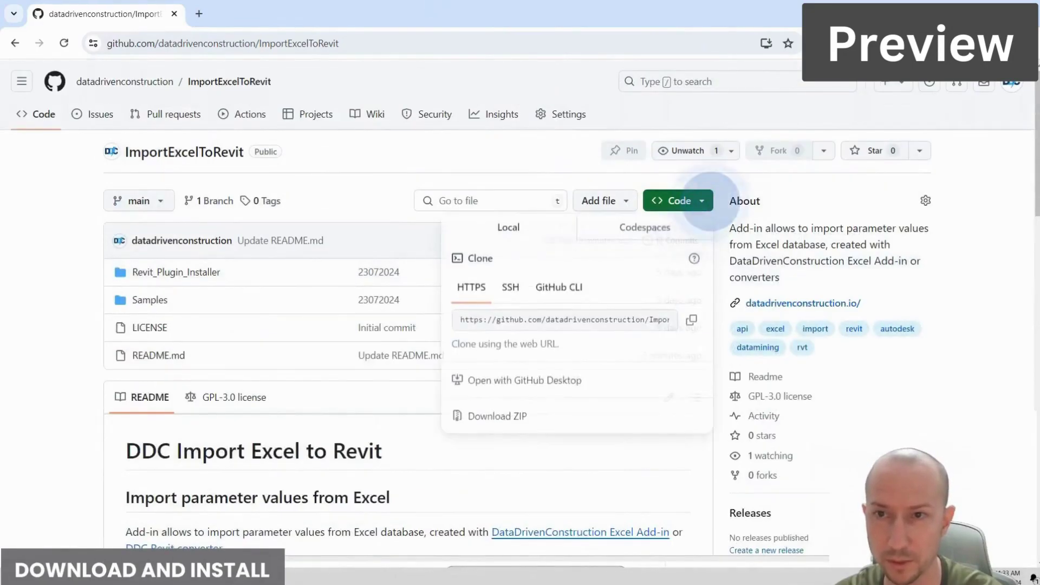
Step: Download the add-in ZIP, draw a basic wall, and select the back wall to view its properties
left_click(488, 416)
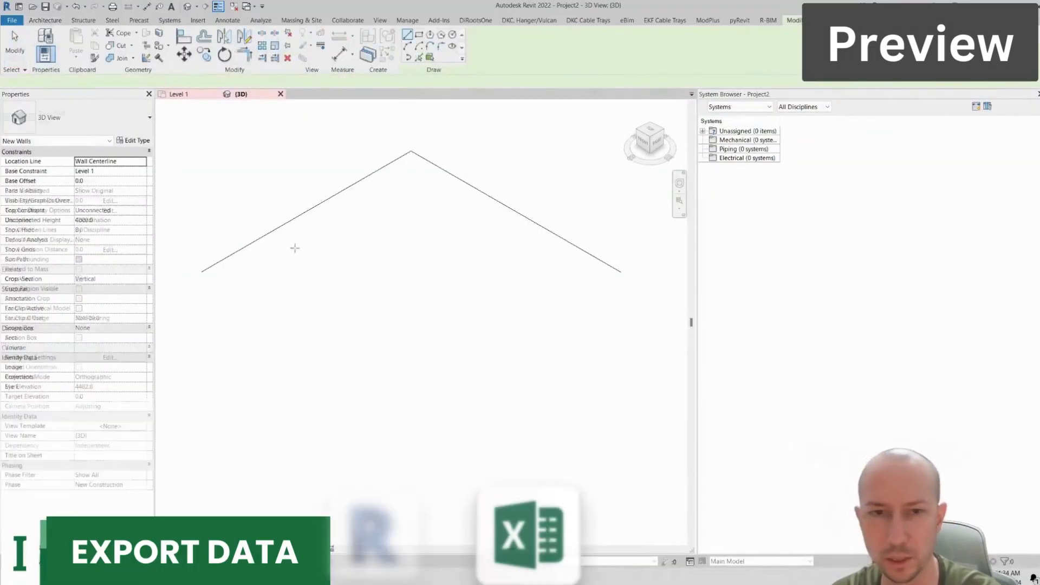
left_click(291, 246)
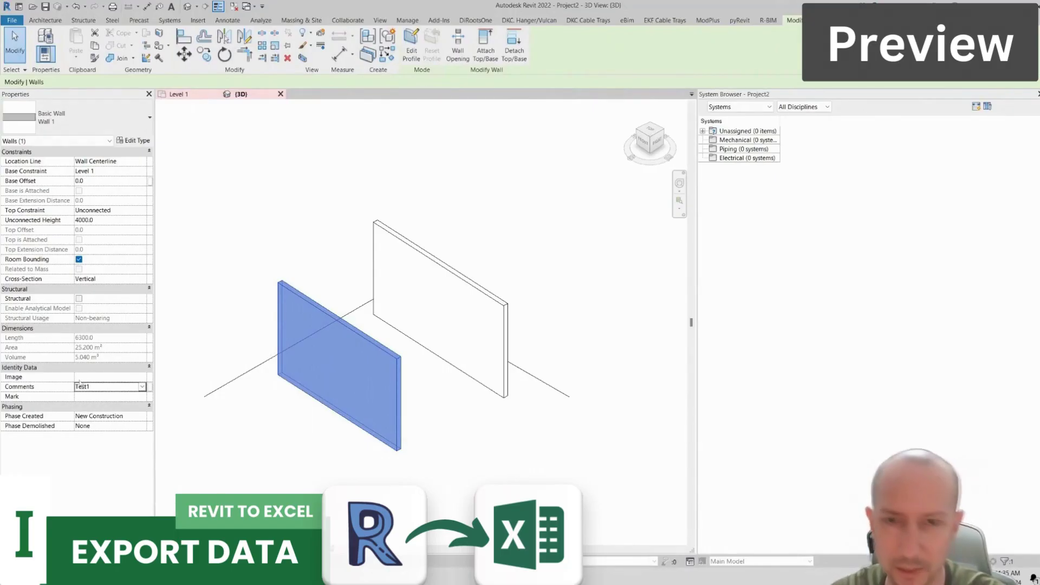
left_click(450, 302)
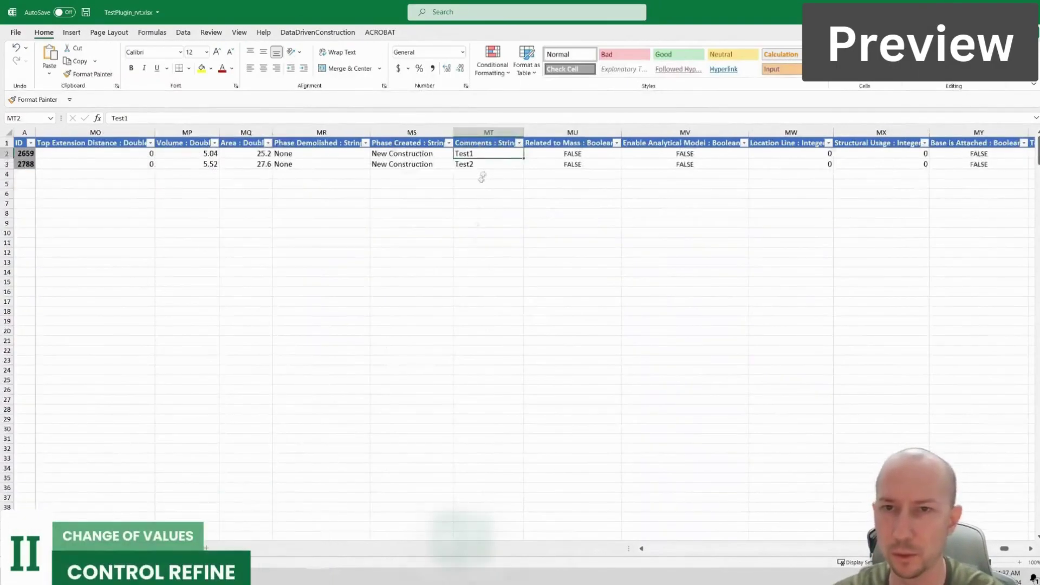
Step: Widen the Comments column and change the wall comments to Test12 and Test22
left_click_drag(524, 145, 570, 145)
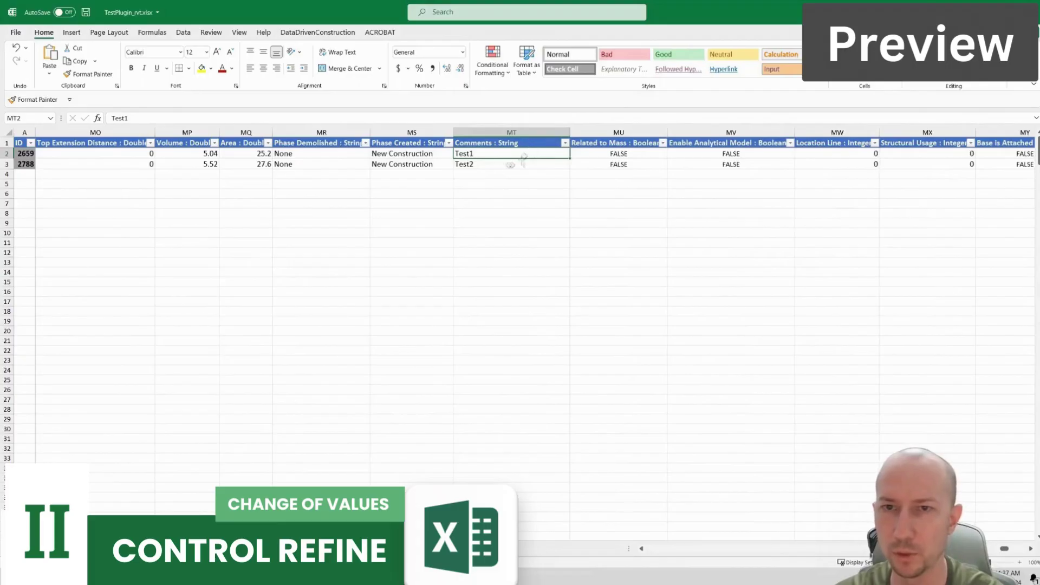
double_click(486, 153)
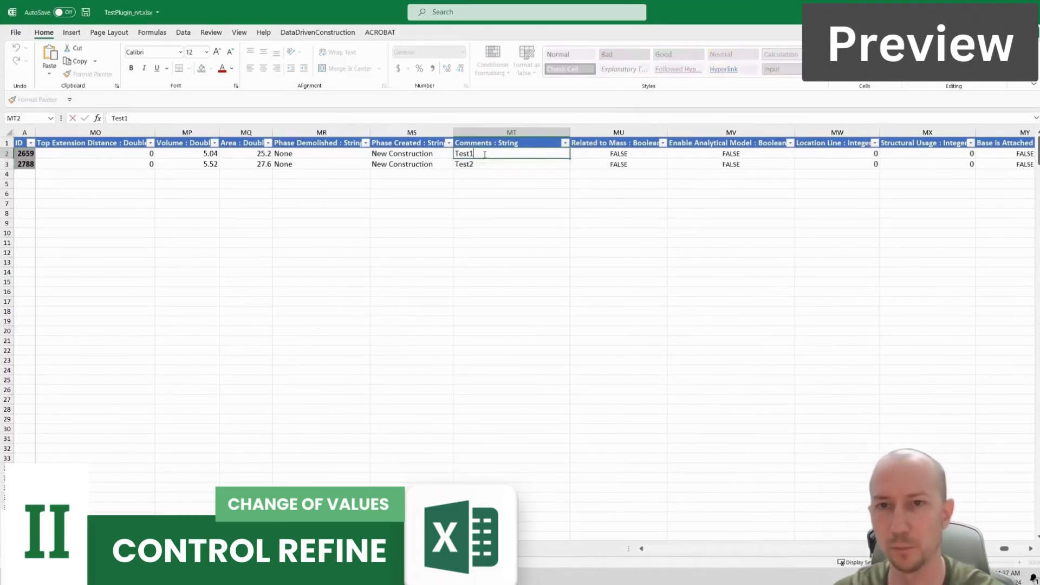
key("Return")
double_click(476, 164)
type("2")
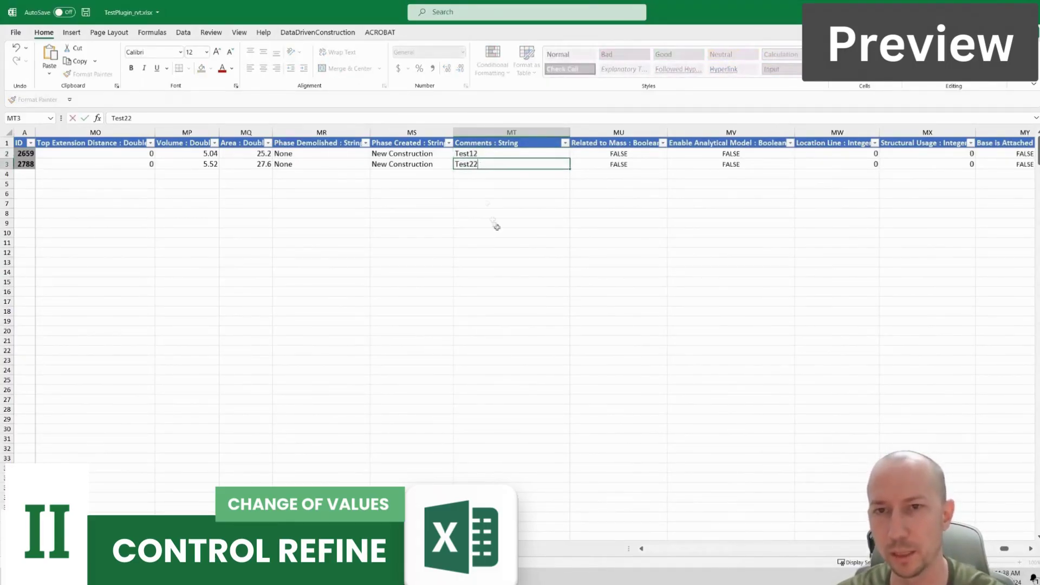
left_click(497, 228)
Step: Set the first wall's Unconnected Height to 500
scroll(495, 220, "right", 5)
left_click(536, 164)
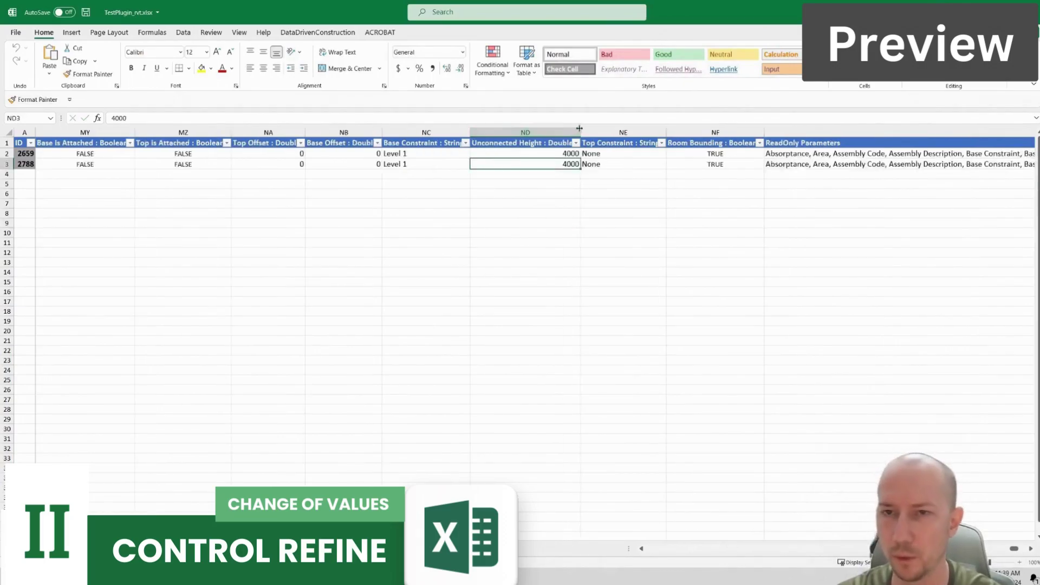
double_click(555, 155)
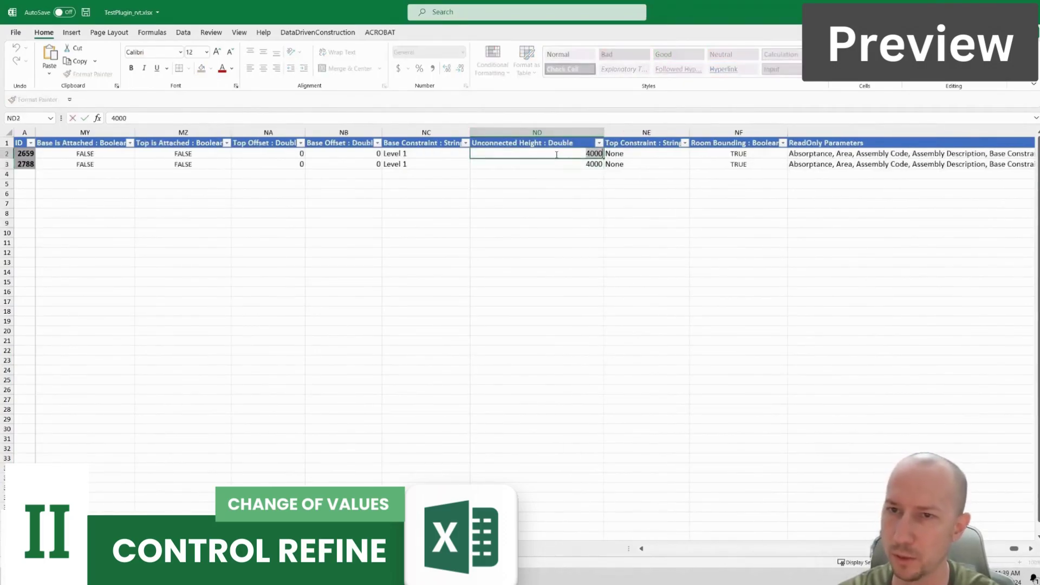
key("Return")
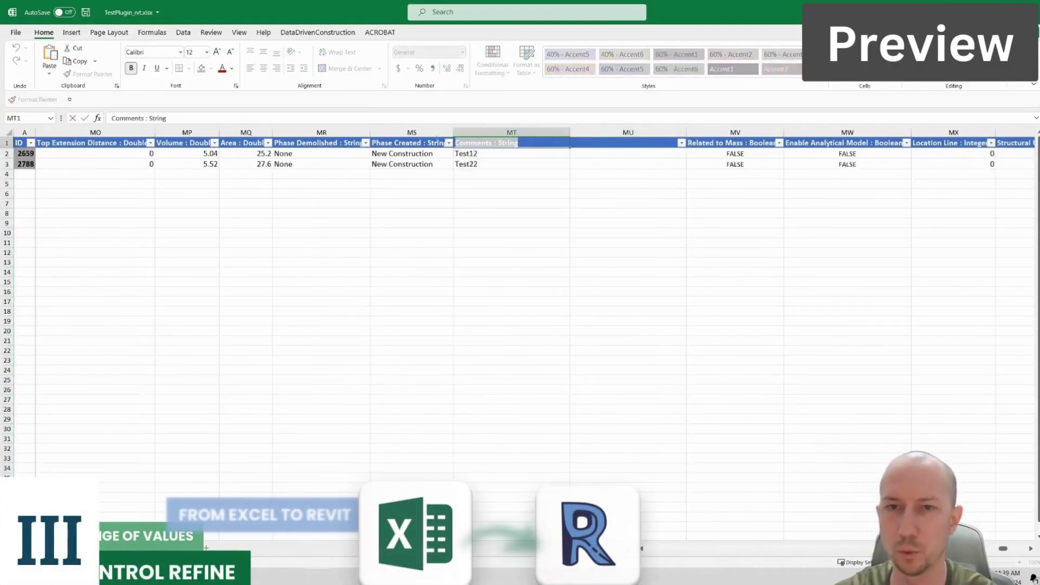
Step: Paste the Comments header into the empty column MU1 beside Comments
left_click(599, 143)
type("Comments : String")
left_click(565, 143)
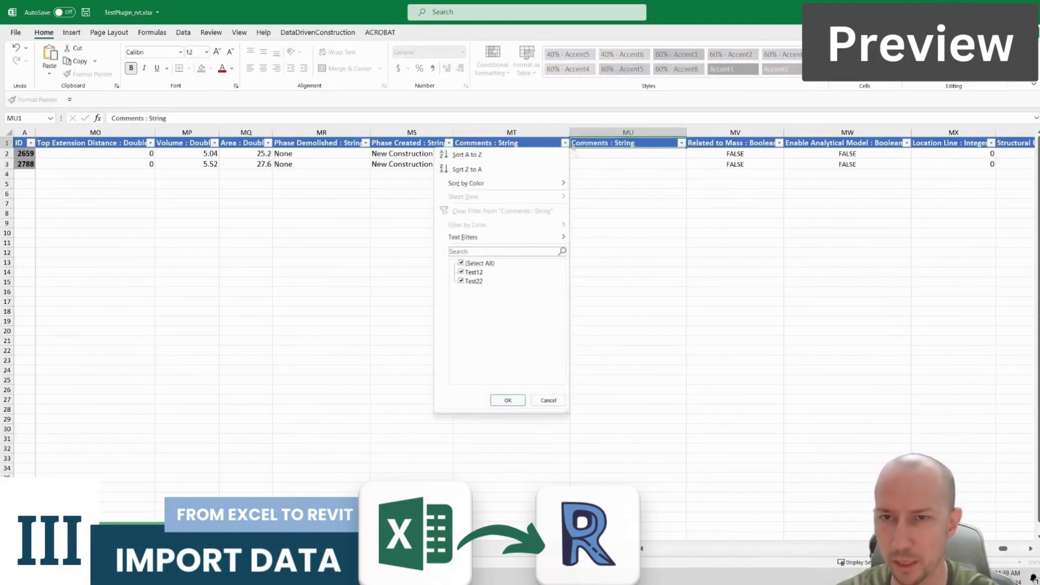
key("Escape")
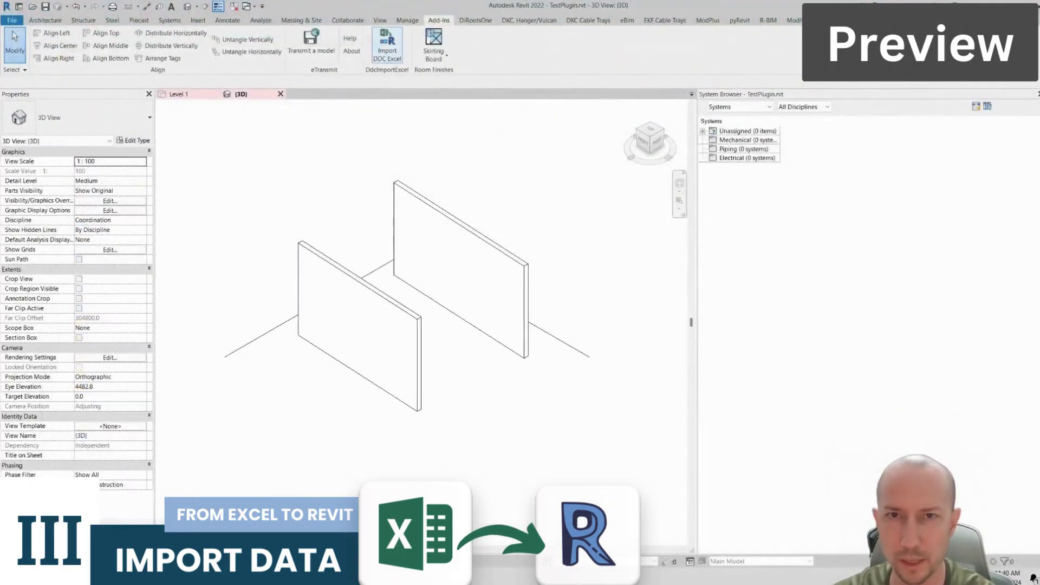
Step: Run Import DDC Excel from Add-Ins and select the tall wall to check its updated values
left_click(386, 46)
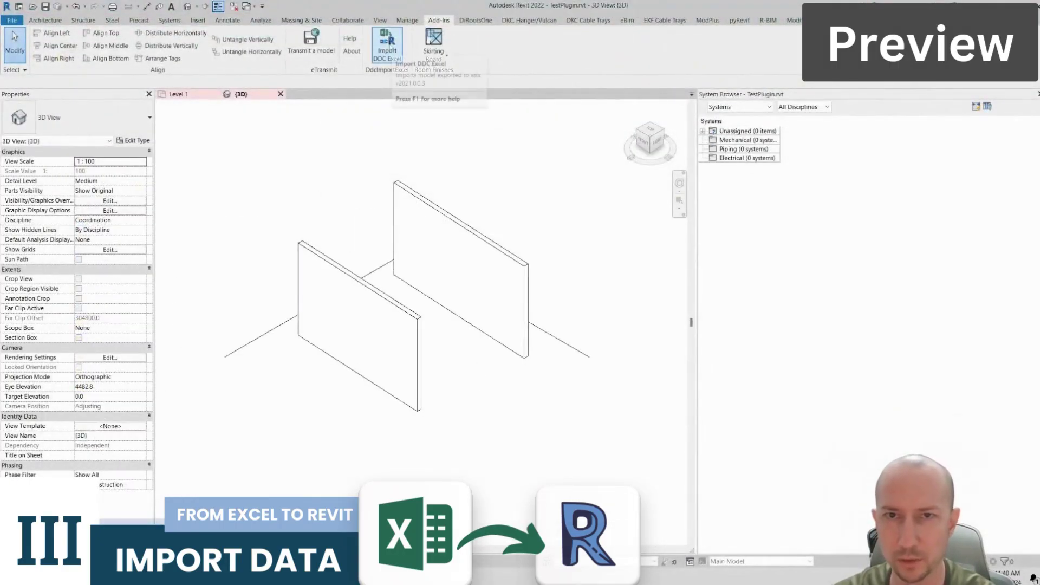
left_click(512, 190)
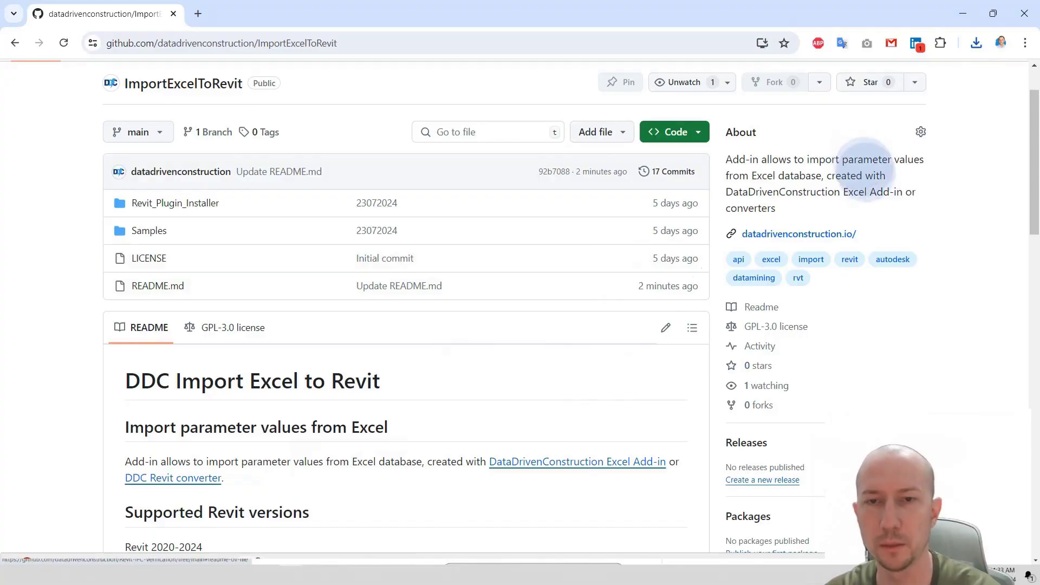
scroll(453, 348, "down", 3)
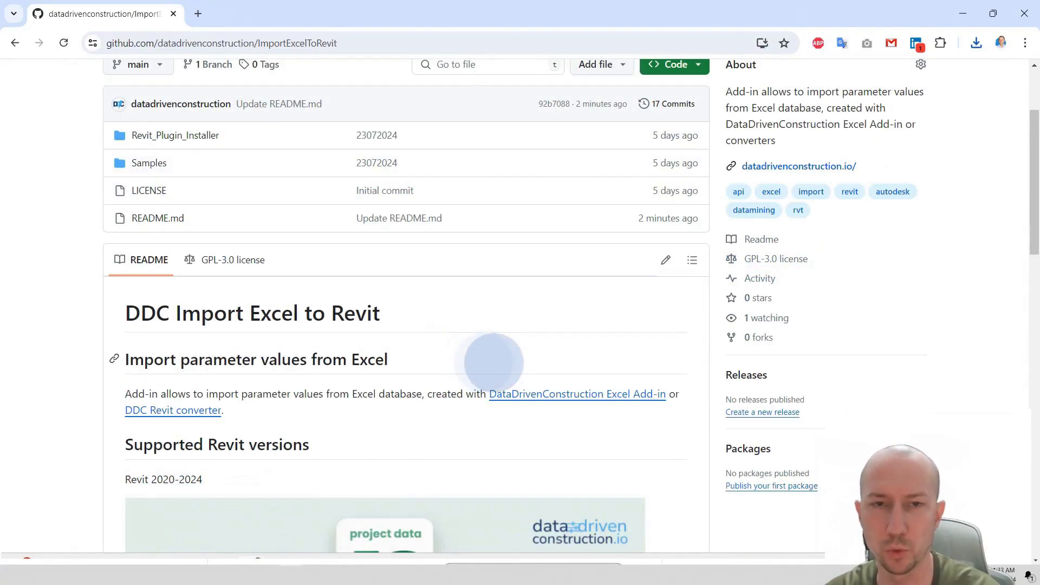
scroll(644, 339, "down", 1)
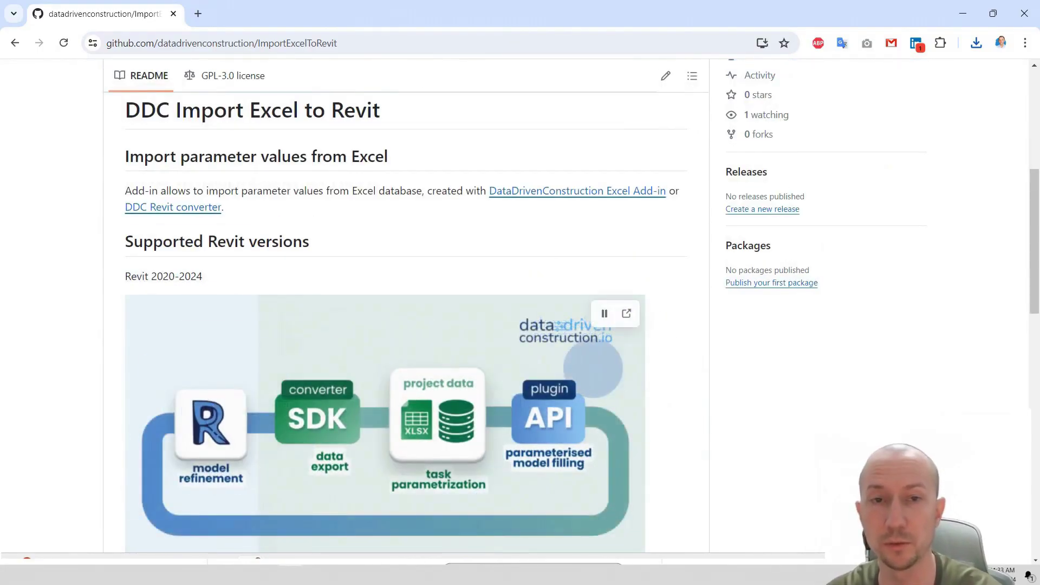
scroll(675, 357, "down", 1)
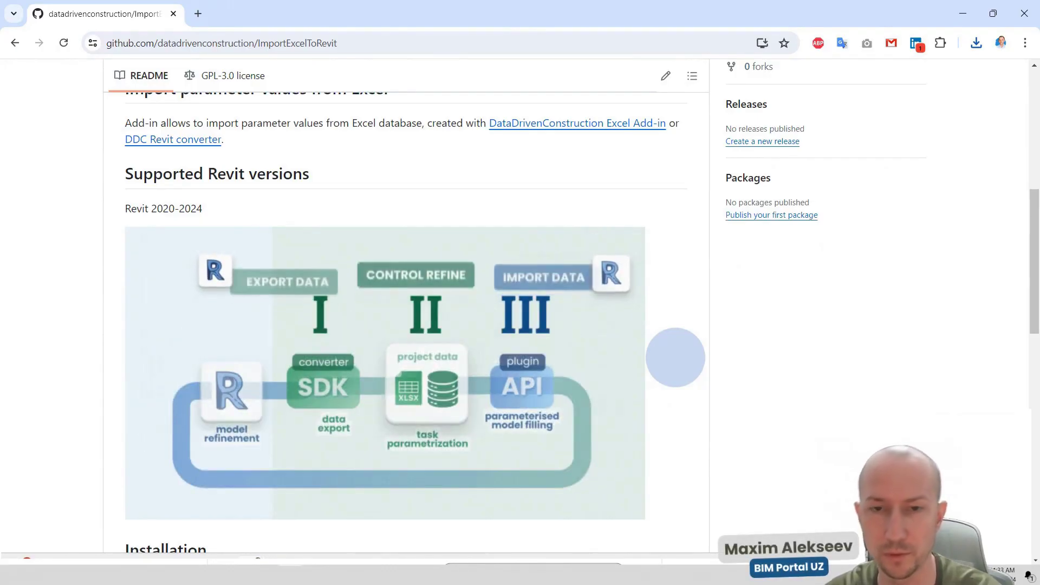
scroll(675, 357, "down", 3)
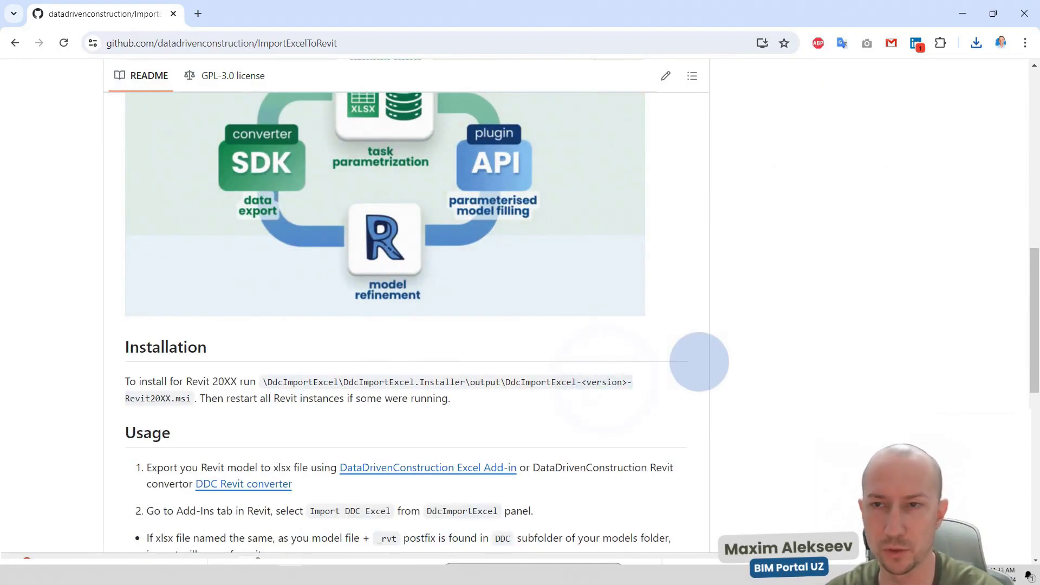
scroll(698, 361, "up", 2)
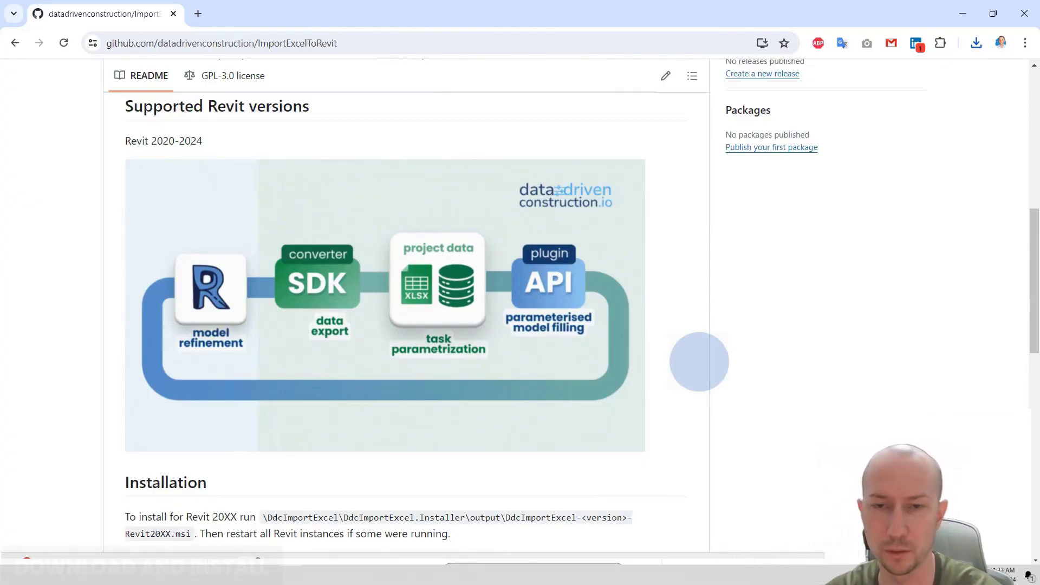
scroll(699, 362, "up", 6)
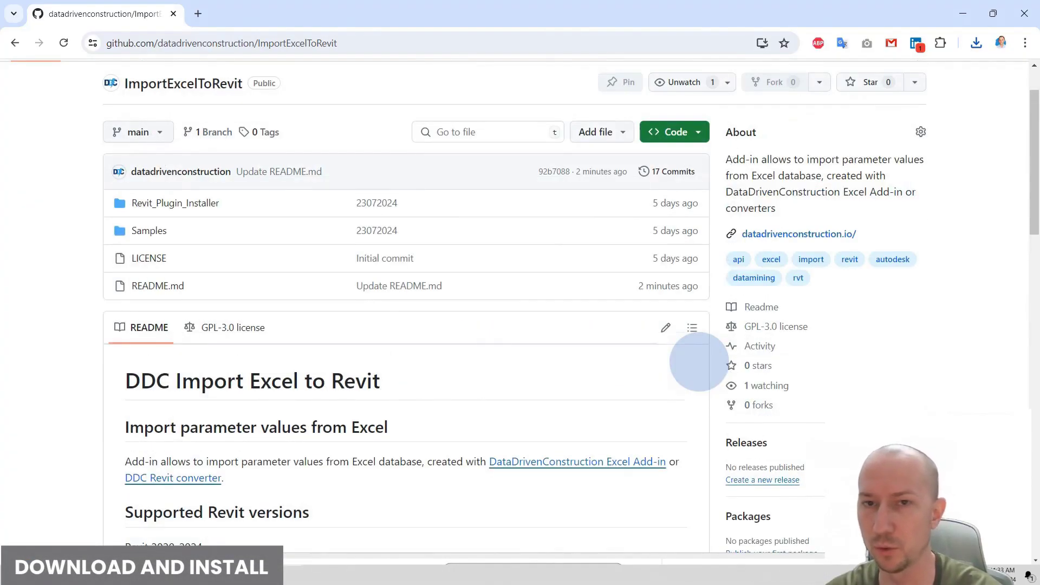
scroll(699, 361, "up", 1)
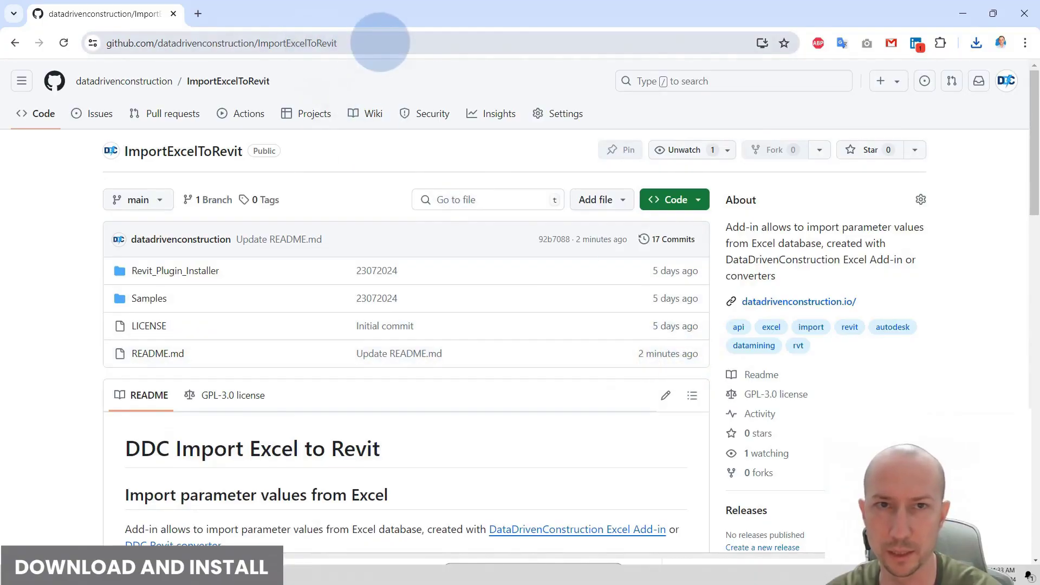
left_click(347, 43)
left_click(411, 44)
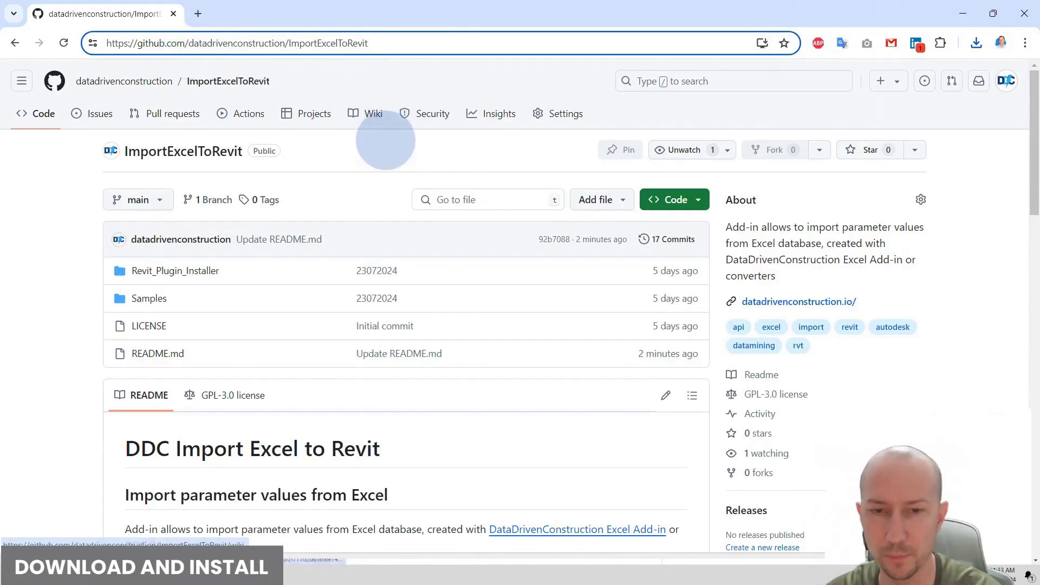
Step: Open the DataDrivenConstruction Convertors page and scroll down to the free converter downloads
left_click(386, 140)
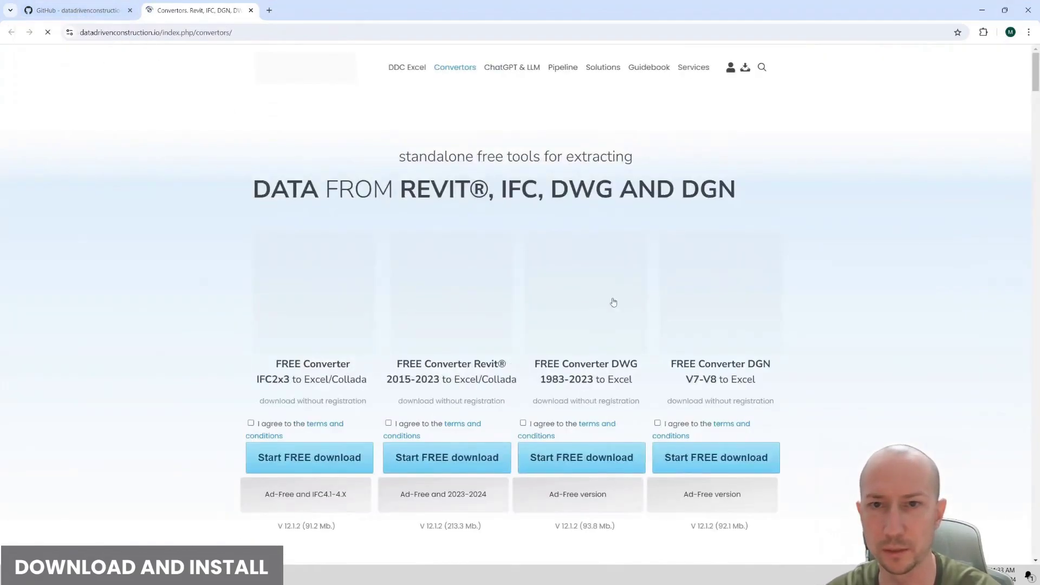
scroll(612, 302, "down", 2)
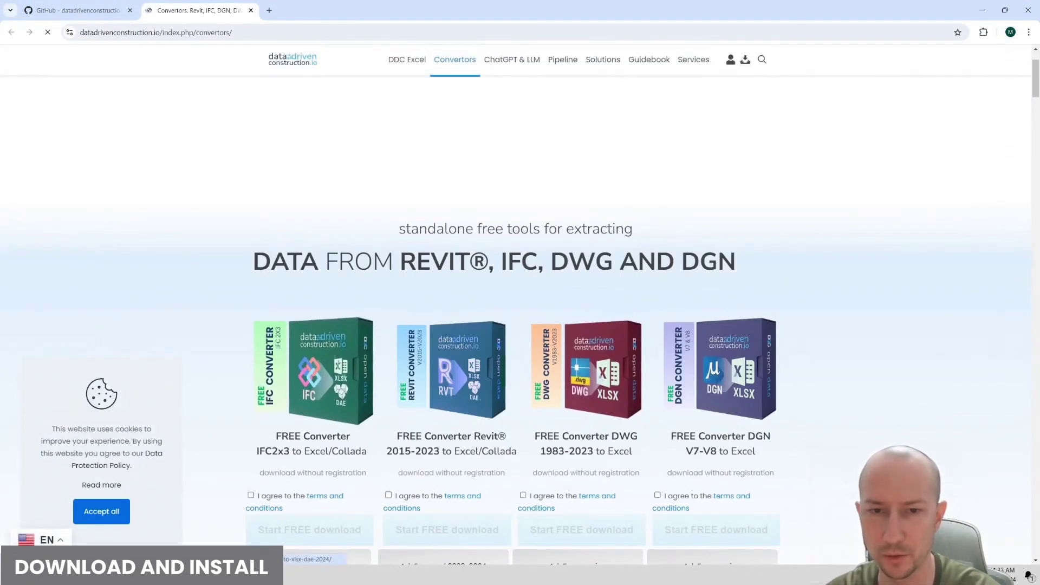
scroll(386, 431, "down", 5)
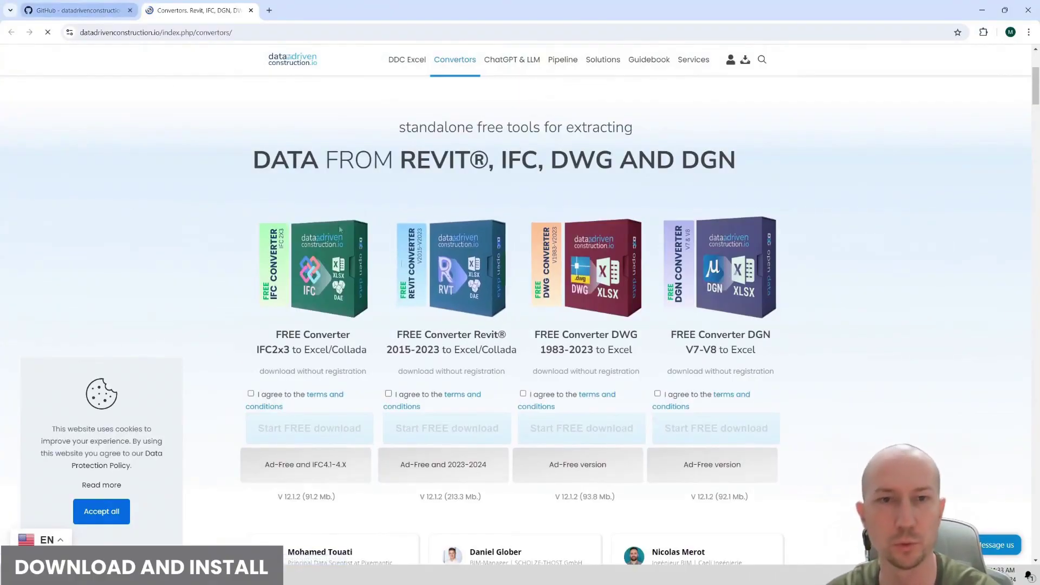
scroll(480, 282, "down", 4)
Step: Download the ImportExcelToRevit repository as a ZIP from the Code menu on GitHub
scroll(480, 281, "down", 3)
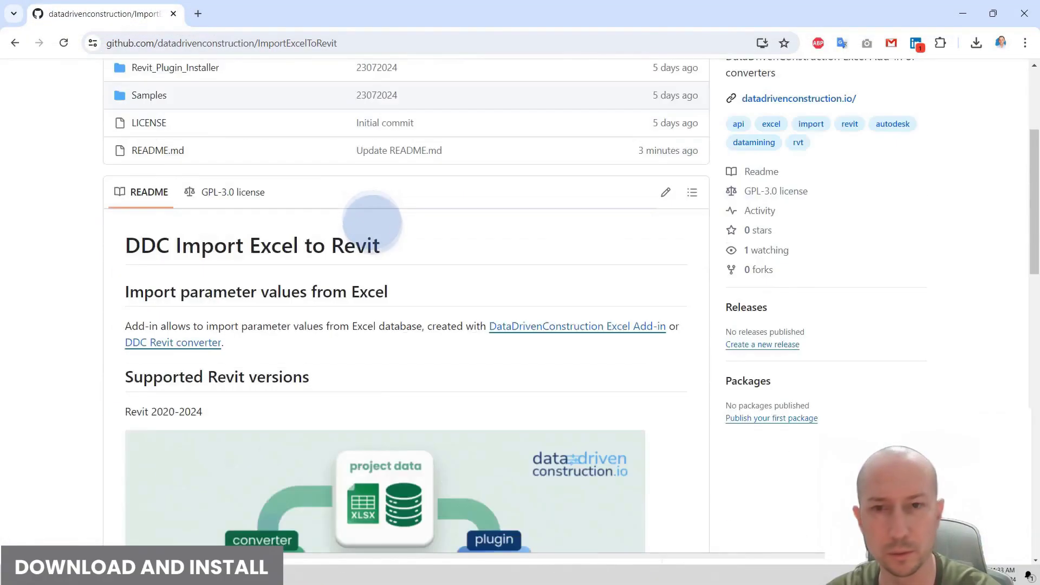
scroll(482, 285, "down", 2)
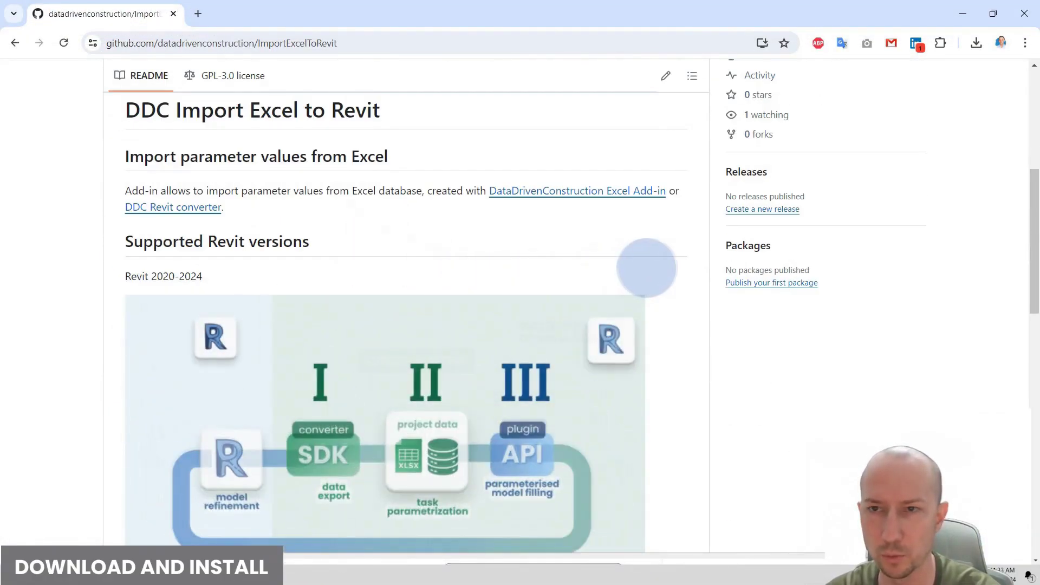
scroll(645, 267, "up", 6)
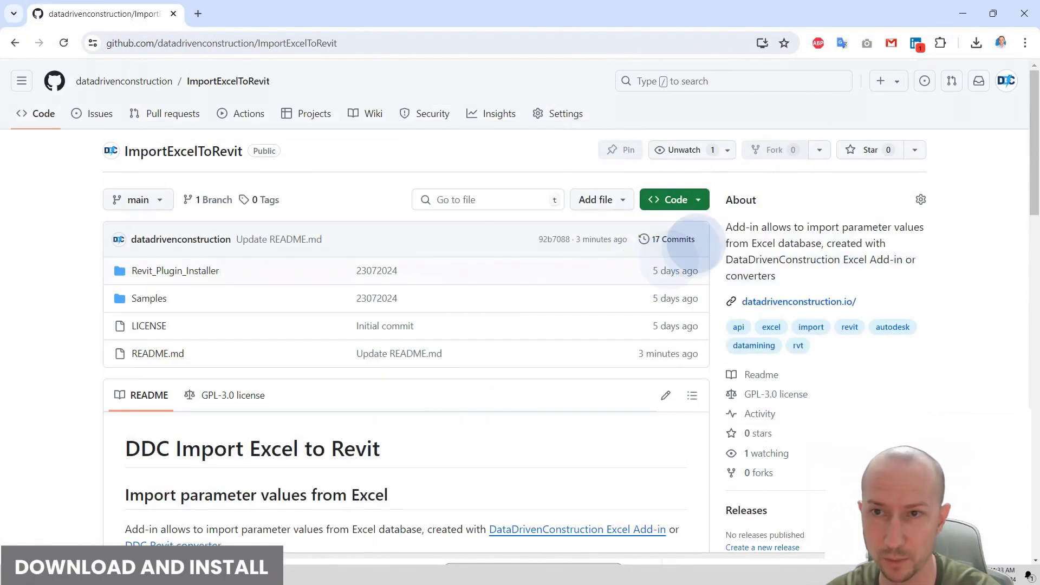
left_click(703, 198)
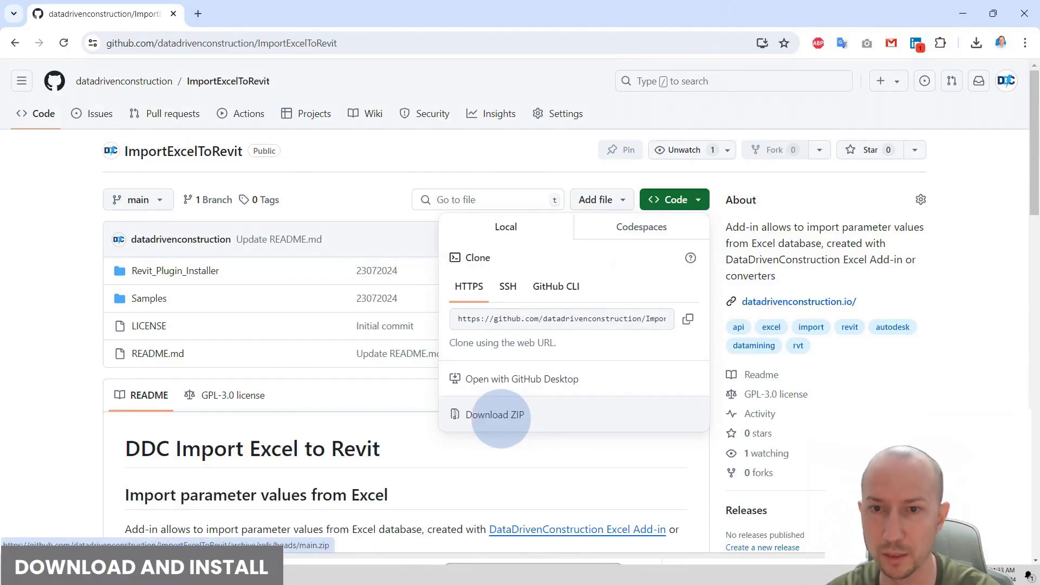
left_click(495, 415)
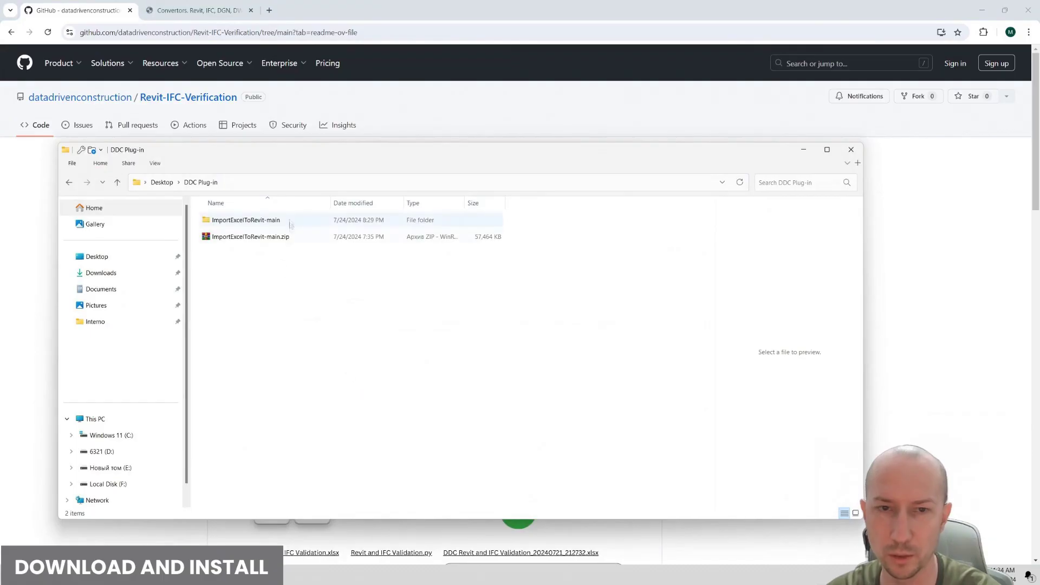
Step: Open the extracted ImportExcelToRevit-main folder and its README.md file
left_click(252, 236)
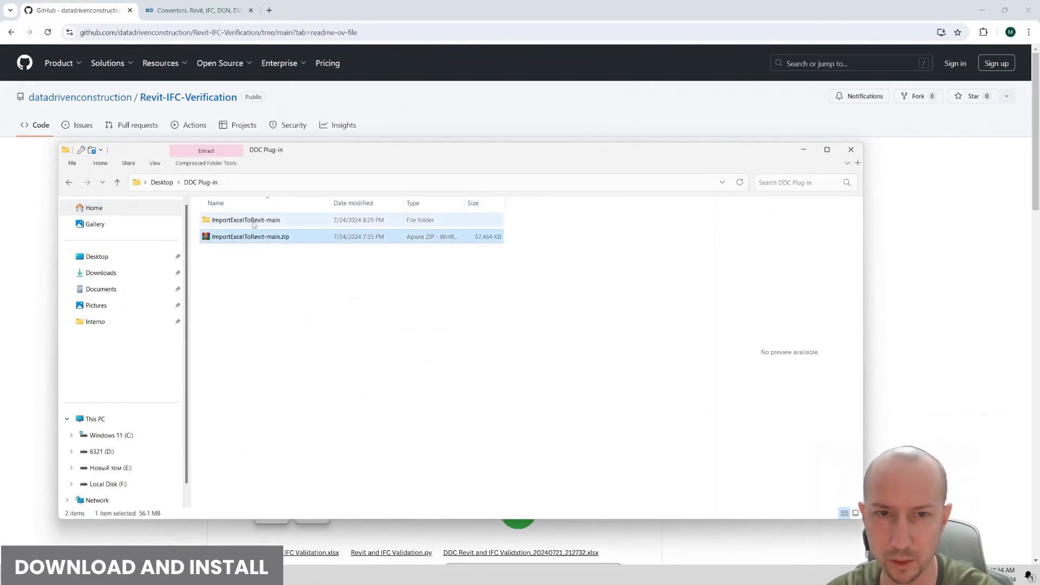
double_click(253, 221)
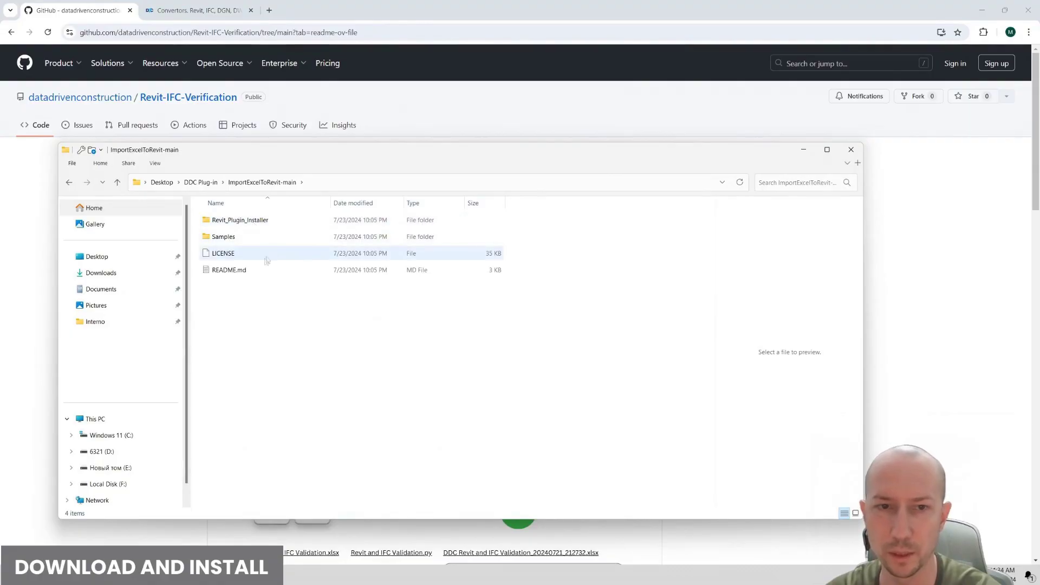
double_click(238, 271)
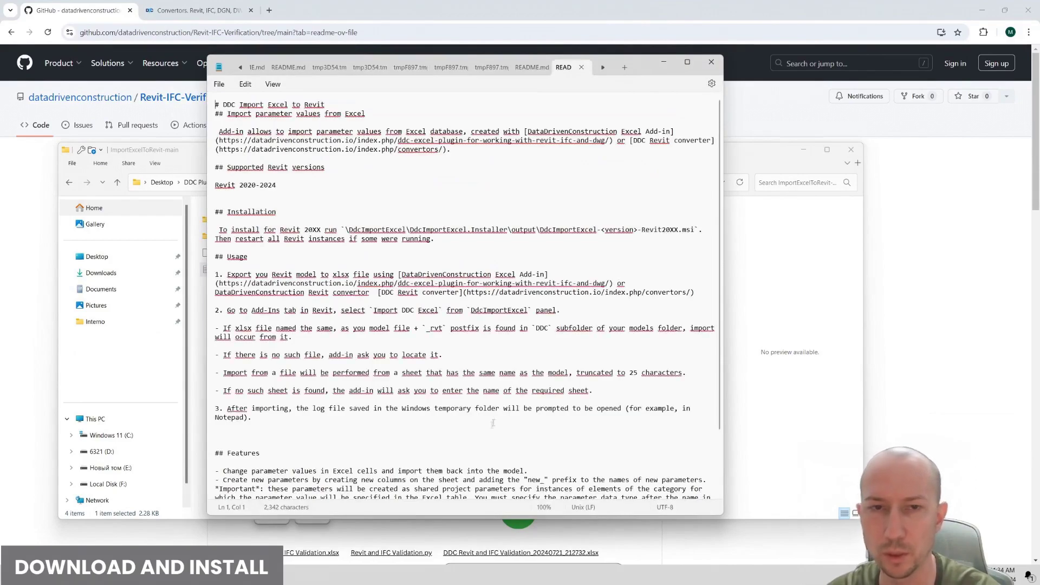
scroll(396, 325, "down", 3)
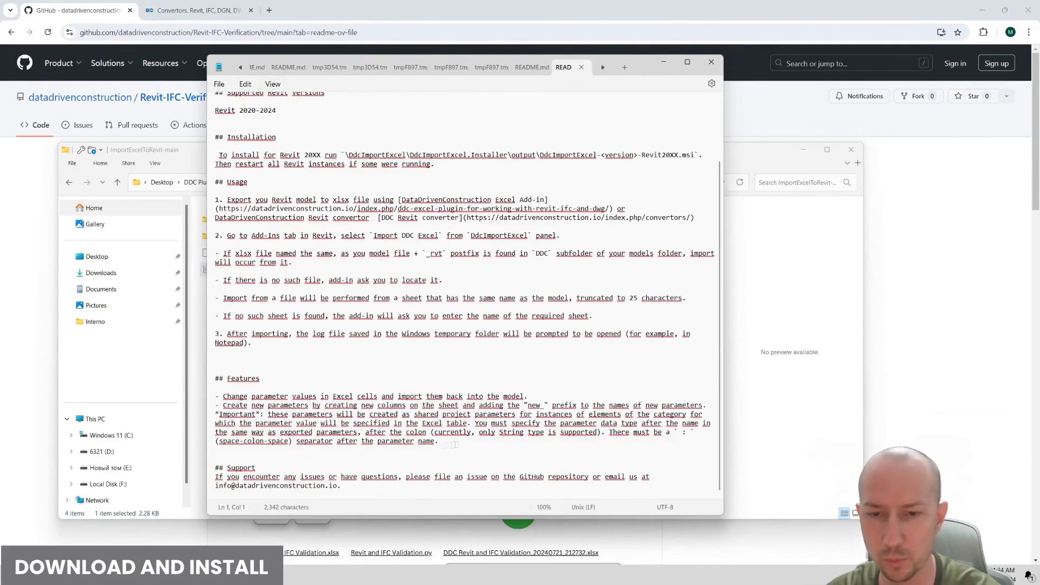
left_click_drag(454, 445, 224, 147)
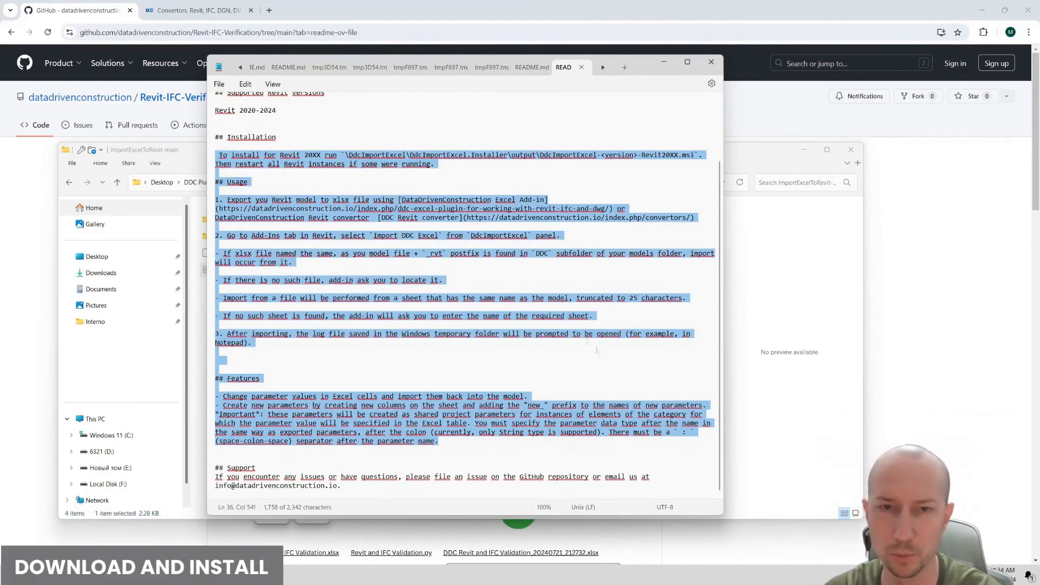
left_click(710, 62)
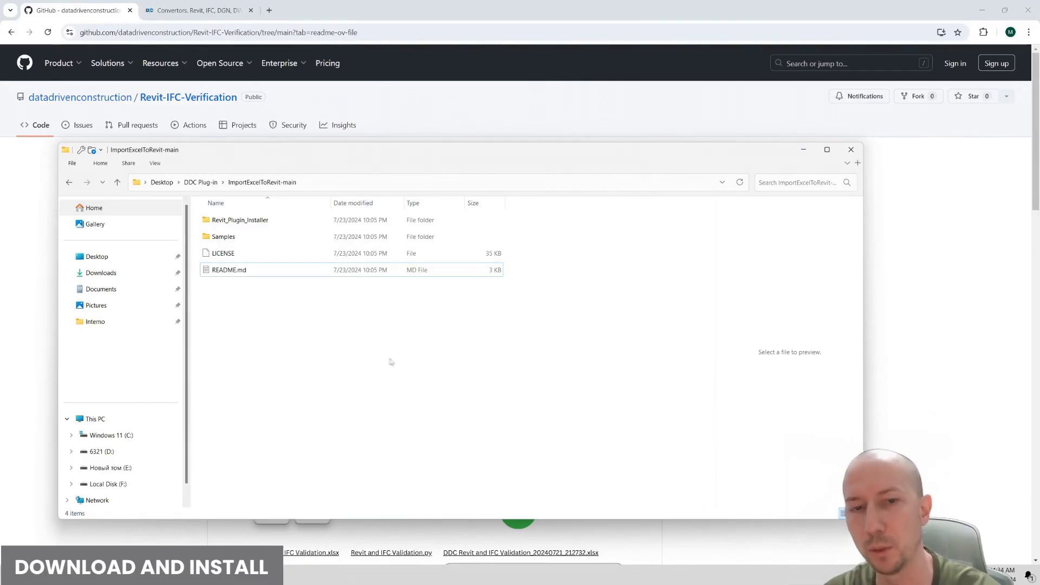
Step: Open the Revit_Plugin_Installer folder of DdcImportExcel installers, then pan Revit's empty 3D view
double_click(242, 223)
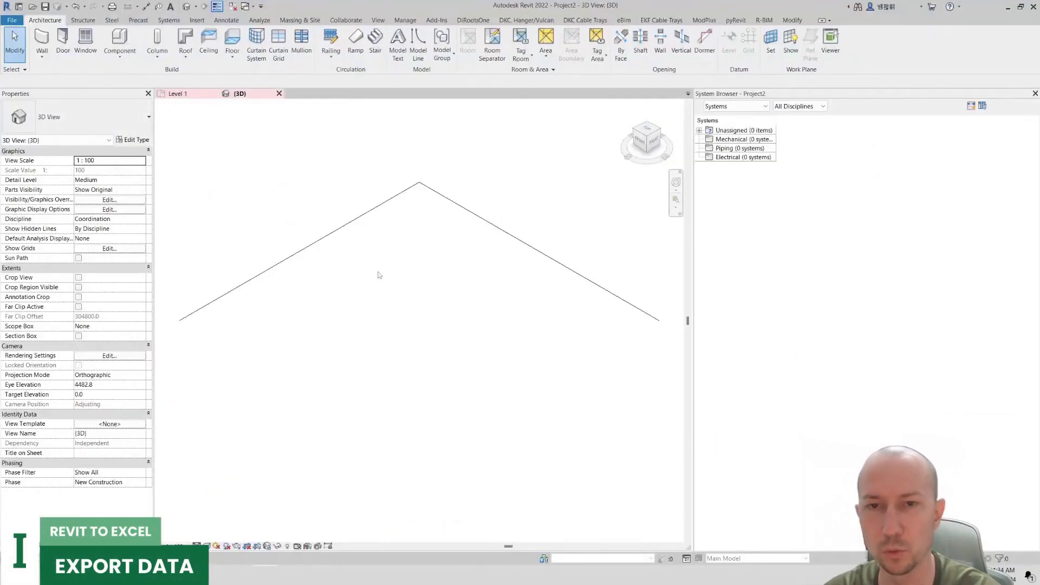
middle_click_drag(379, 275, 396, 234)
Step: Draw two parallel basic walls with the WA Wall tool
scroll(396, 234, "down", 1)
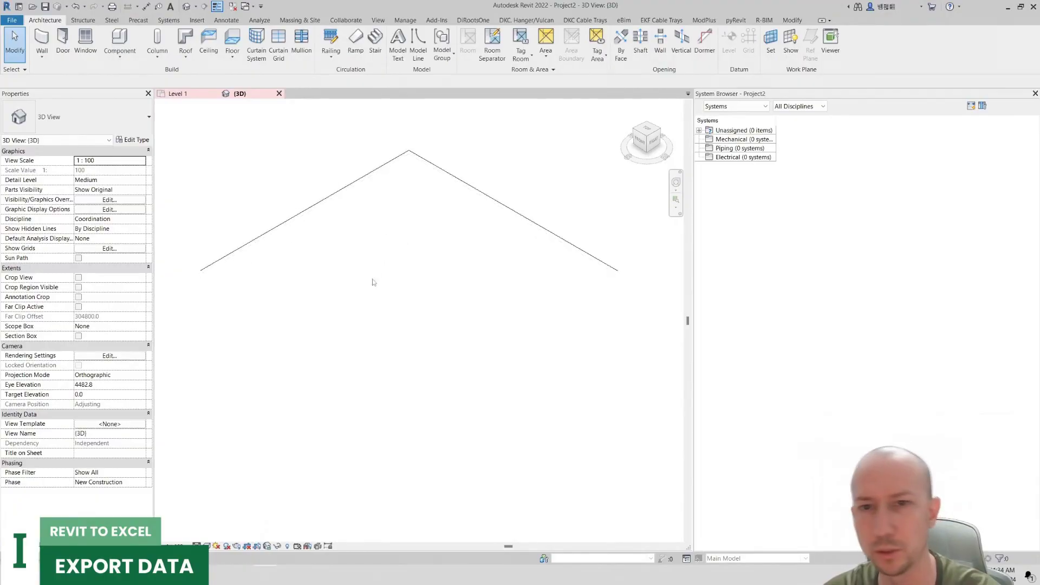
key("w")
key("a")
left_click(285, 246)
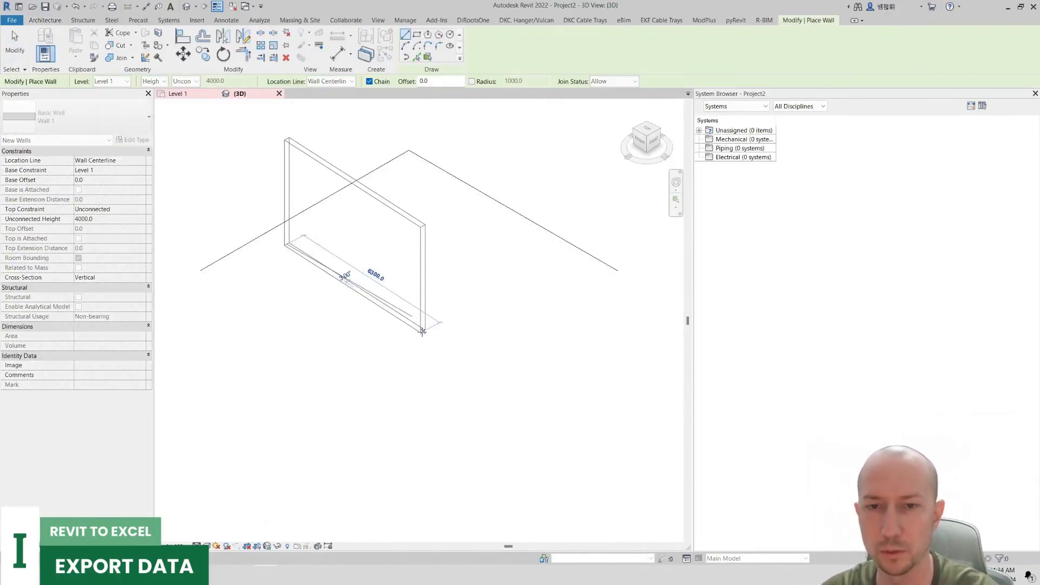
left_click(423, 332)
key("Escape")
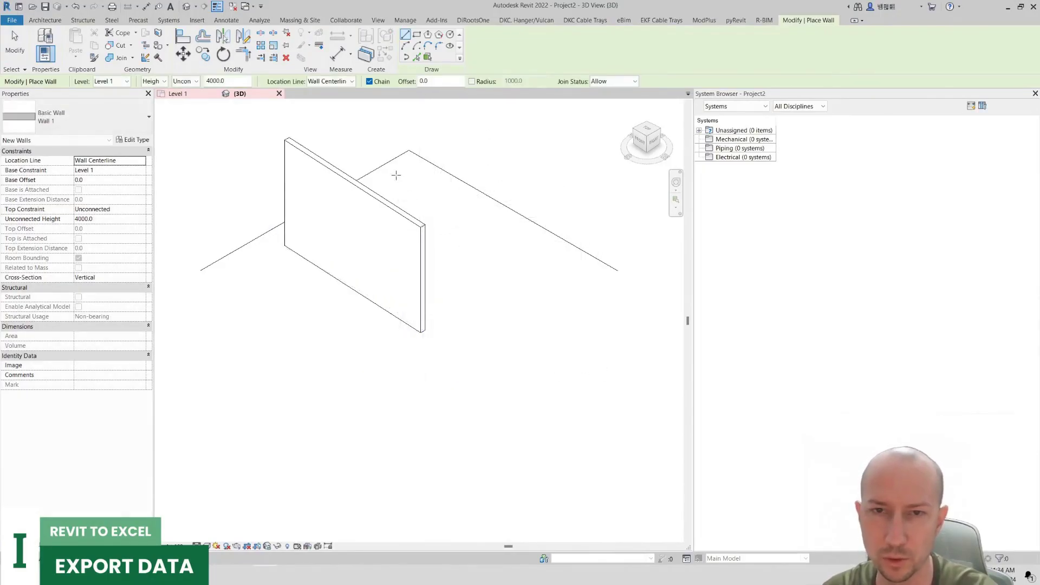
left_click(397, 173)
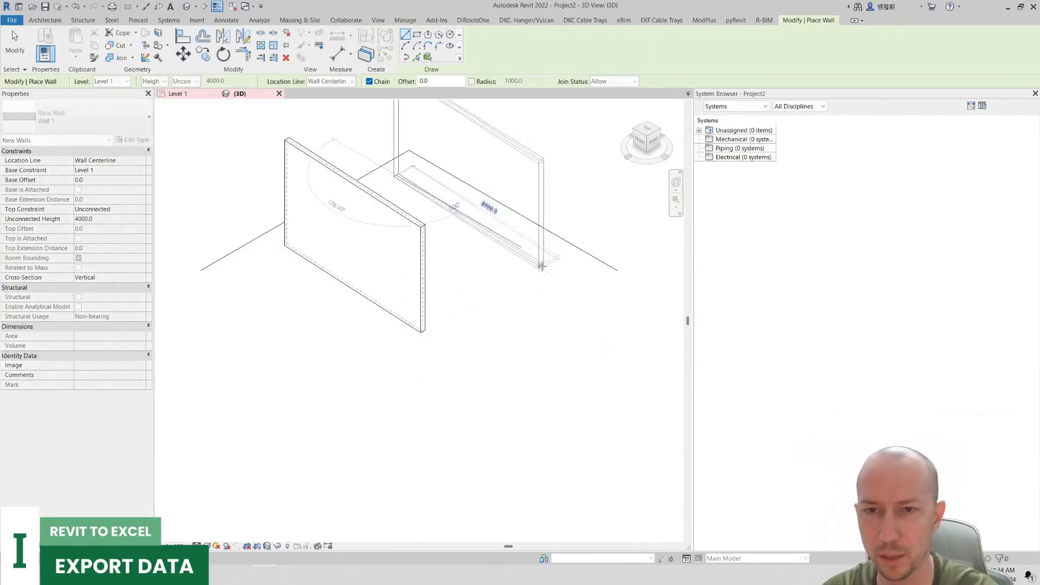
left_click(541, 265)
key("Escape")
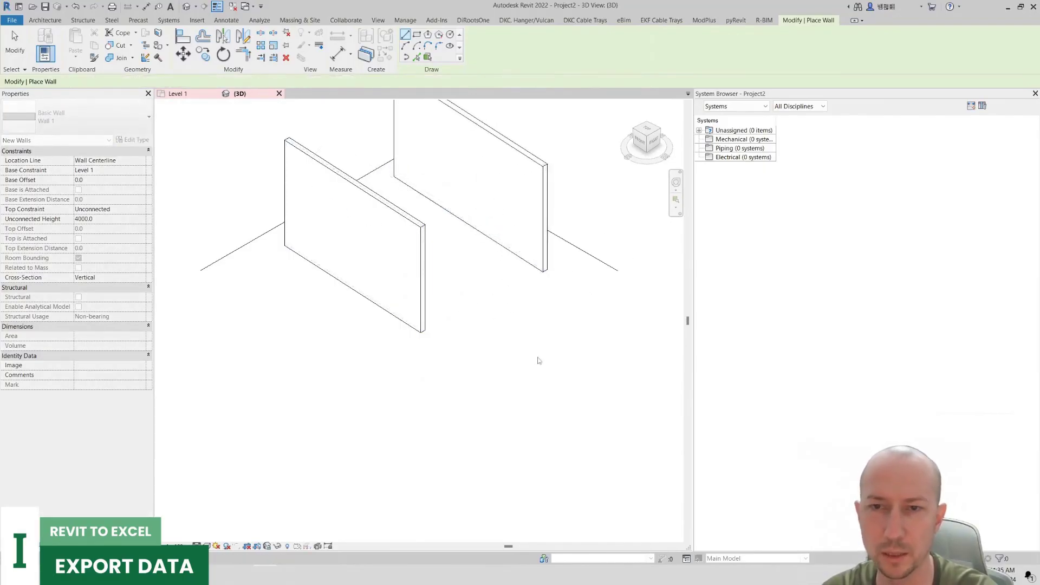
Step: Give the front wall the comment Test1 and the back wall Test2
scroll(529, 379, "down", 3)
scroll(494, 379, "up", 2)
left_click(369, 411)
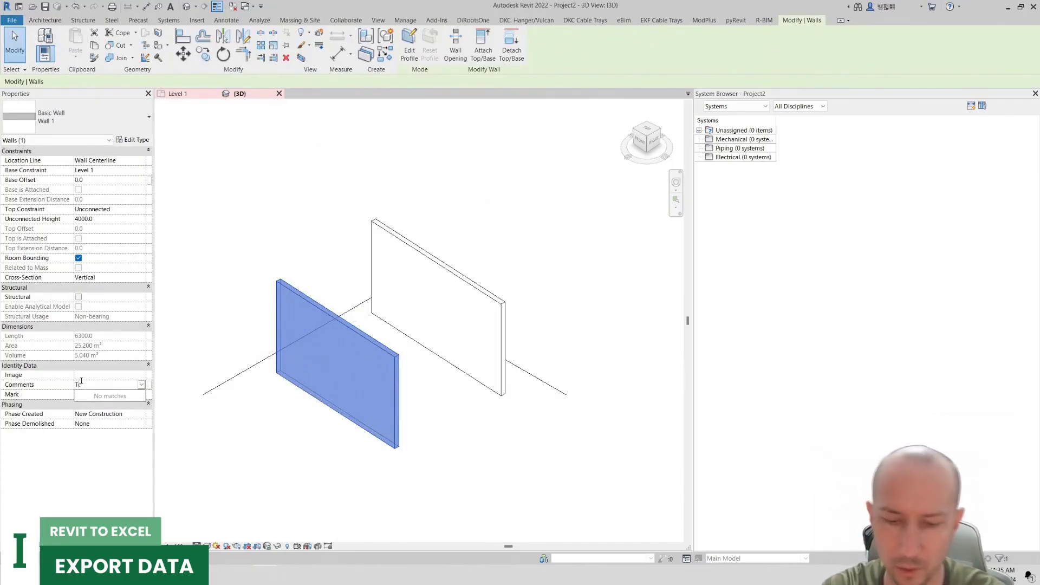
left_click(443, 305)
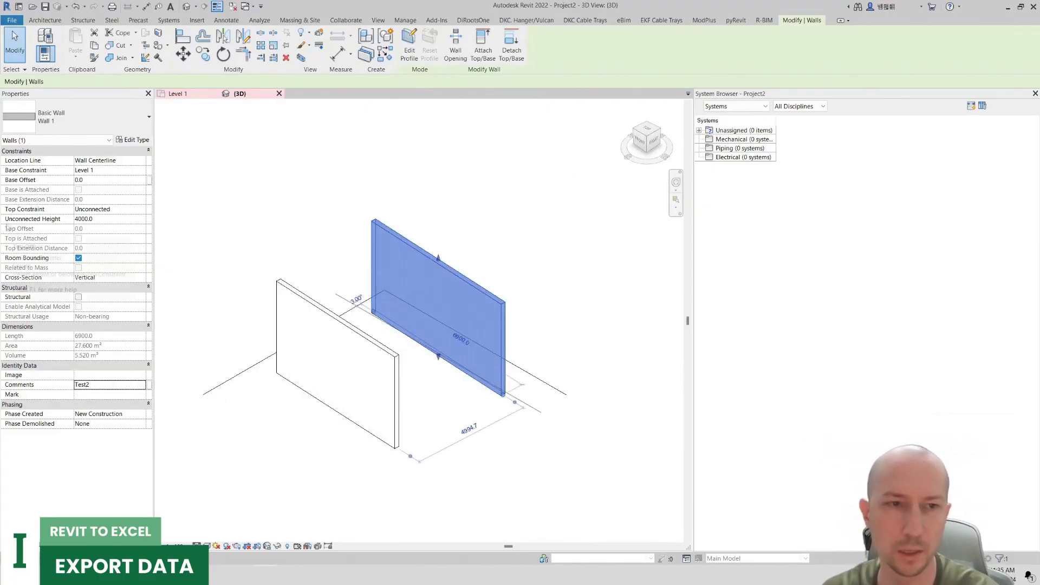
Step: Deselect the walls and save the project as TestPlugin.rvt in the DDC Plug-in folder
left_click(446, 489)
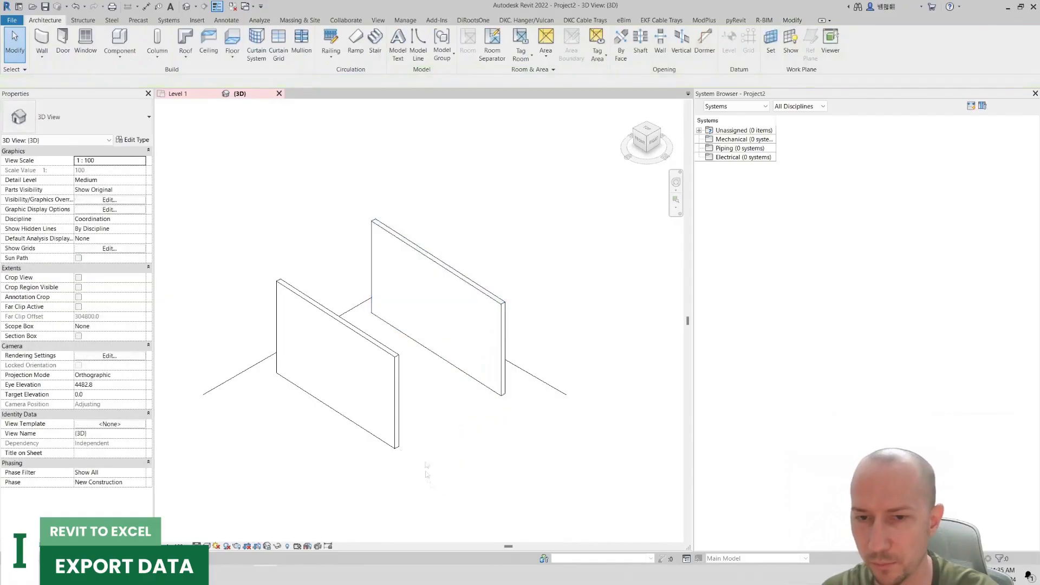
middle_click_drag(431, 456, 452, 398)
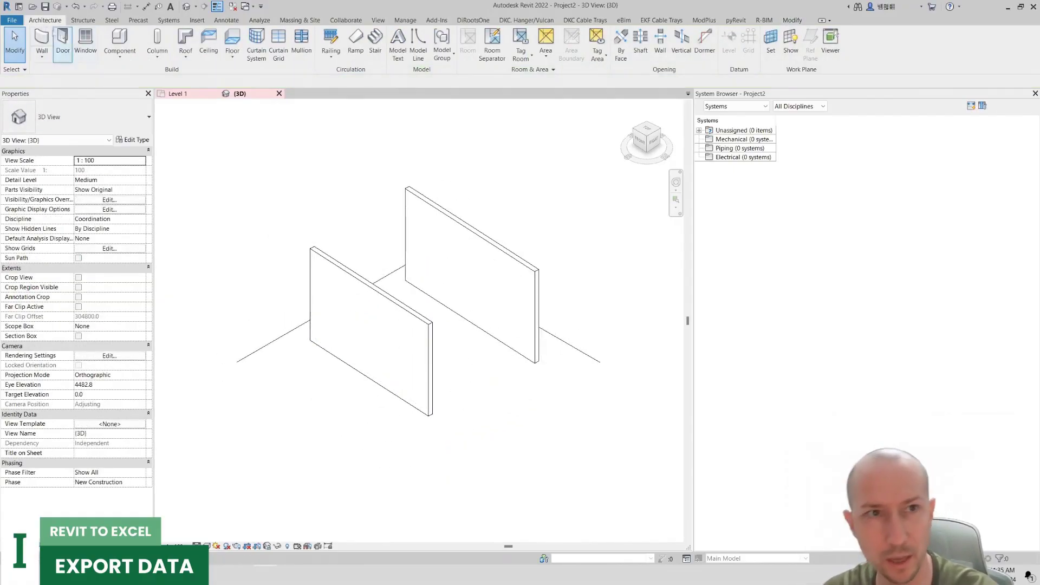
left_click(45, 7)
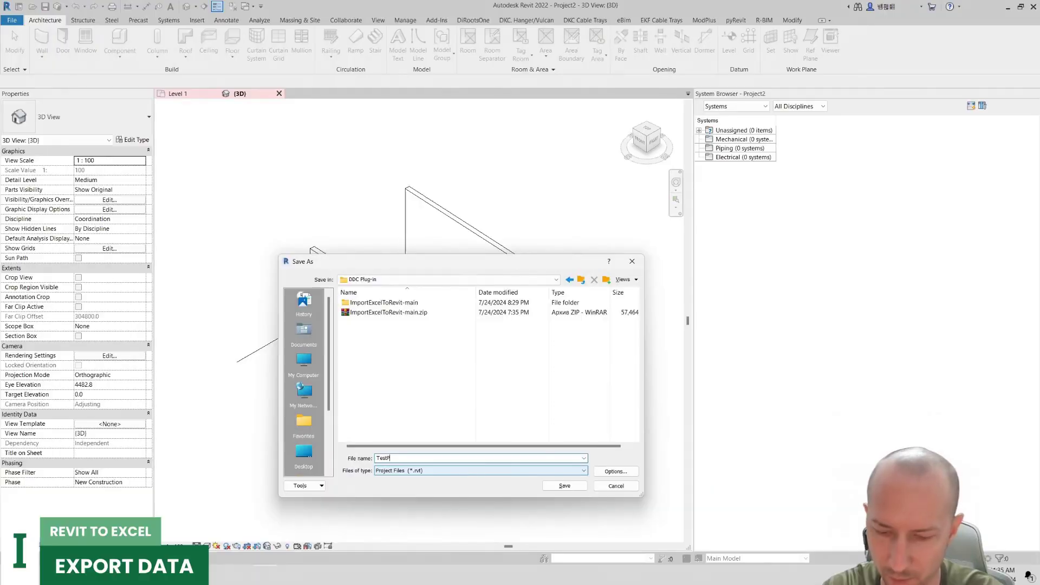
key("Return")
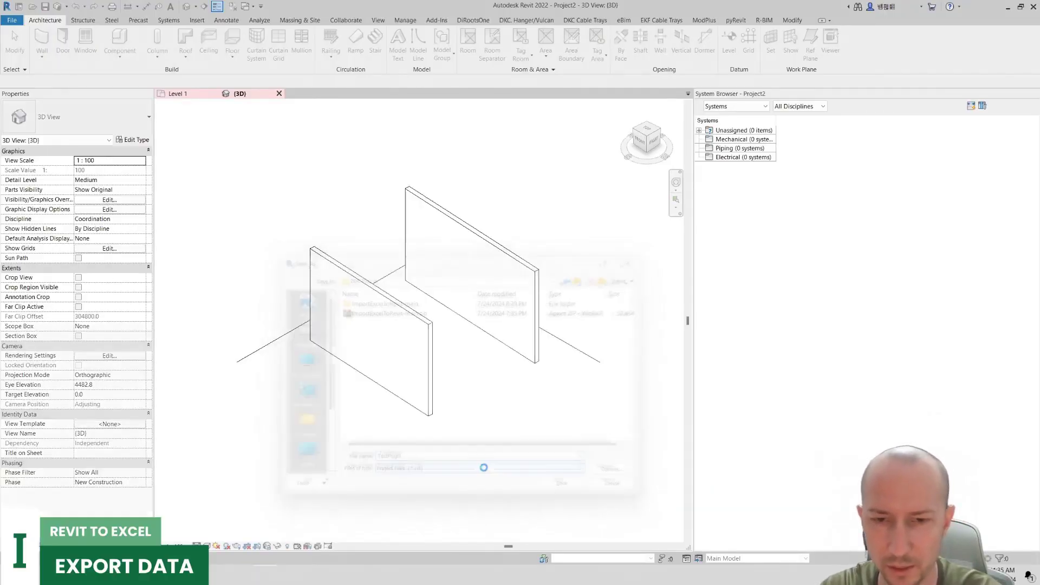
middle_click_drag(404, 350, 390, 344)
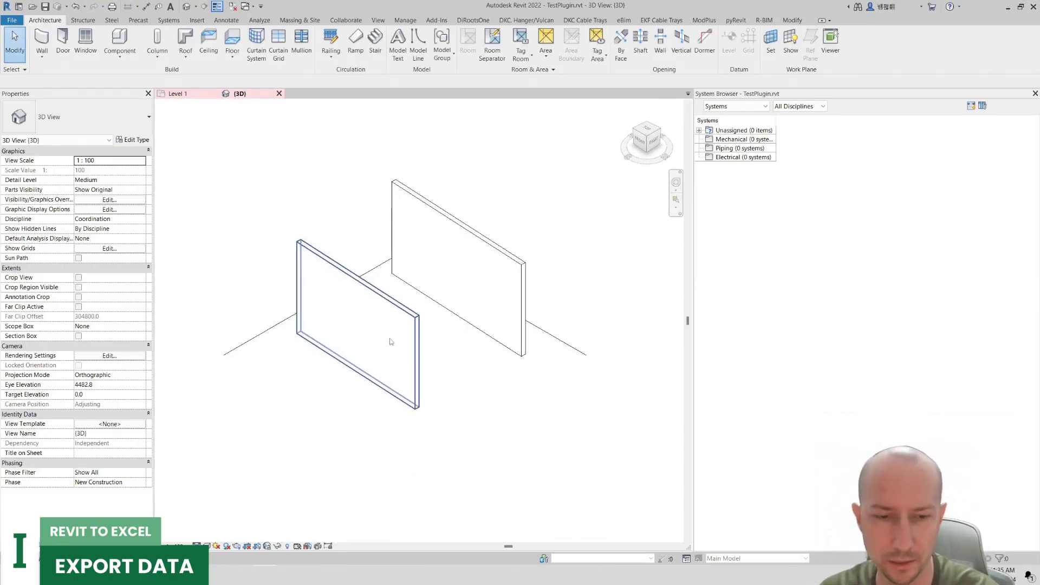
key("super")
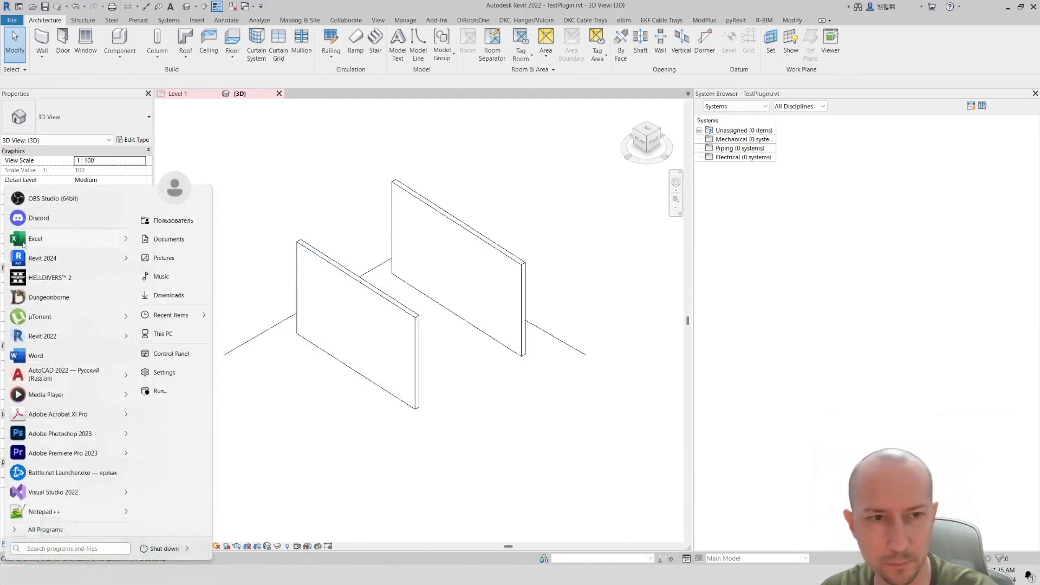
Step: Launch Excel with a blank Book1 and start the DataDrivenConstruction Revit-to-Excel conversion
left_click(25, 246)
left_click(142, 106)
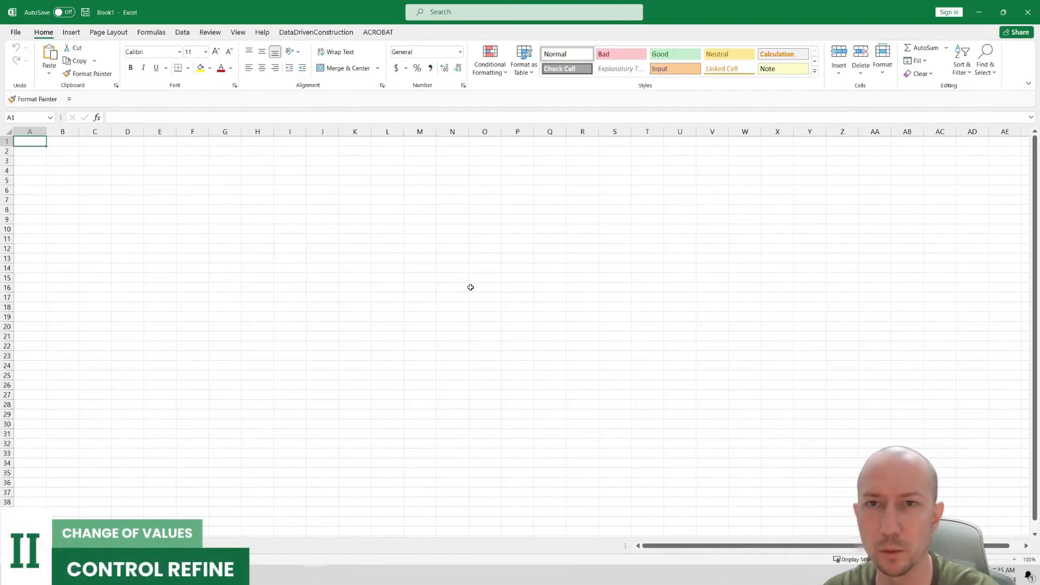
left_click(316, 32)
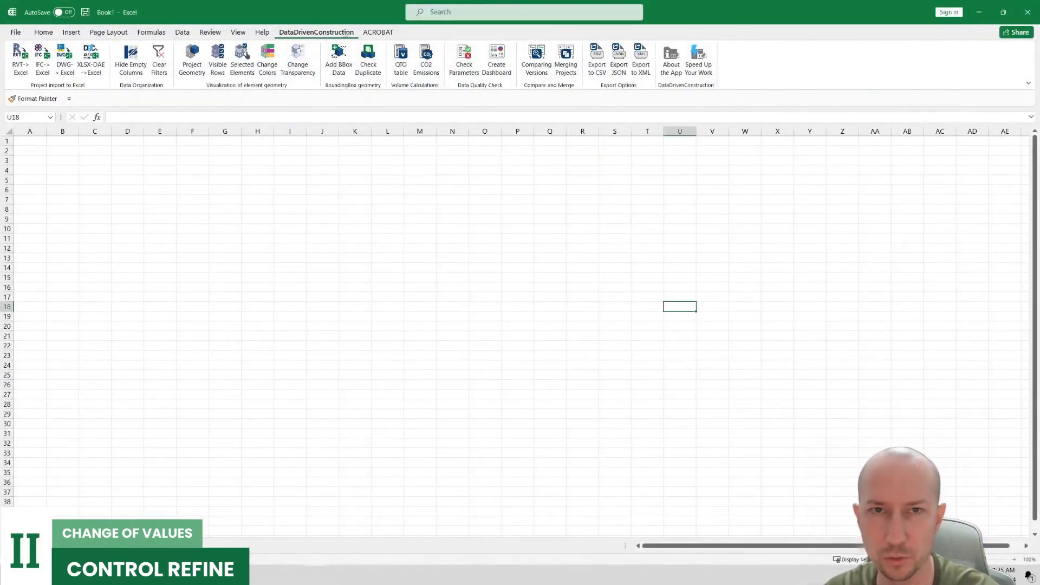
left_click(20, 60)
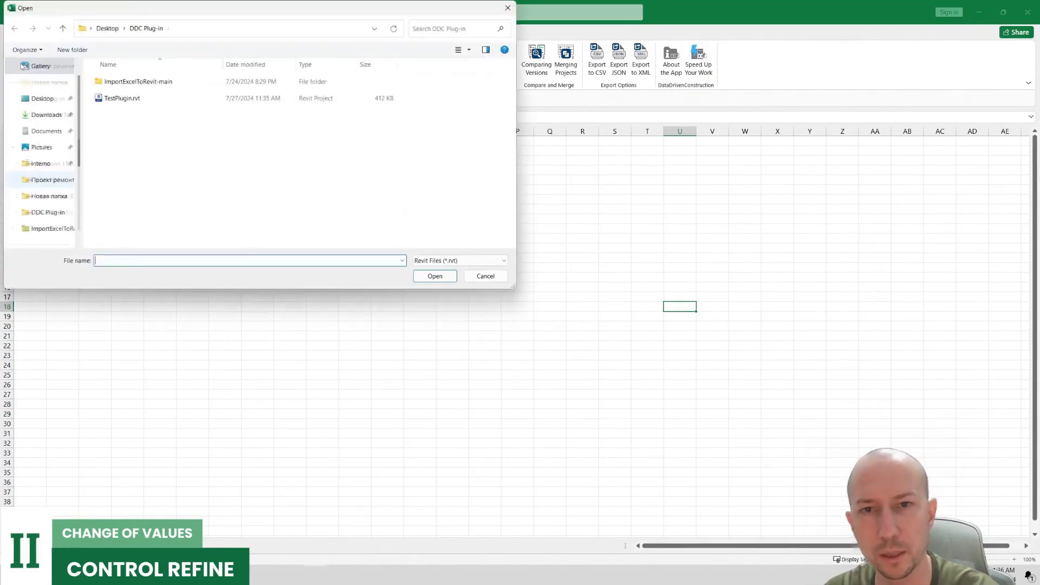
Step: Convert TestPlugin.rvt and load its data into the Excel sheet
left_click(122, 98)
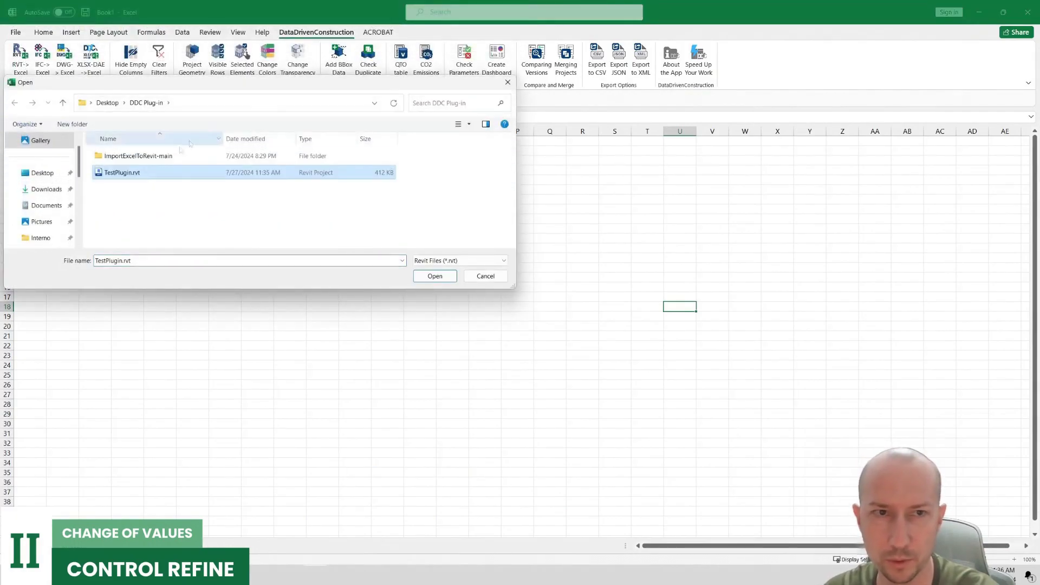
left_click(436, 278)
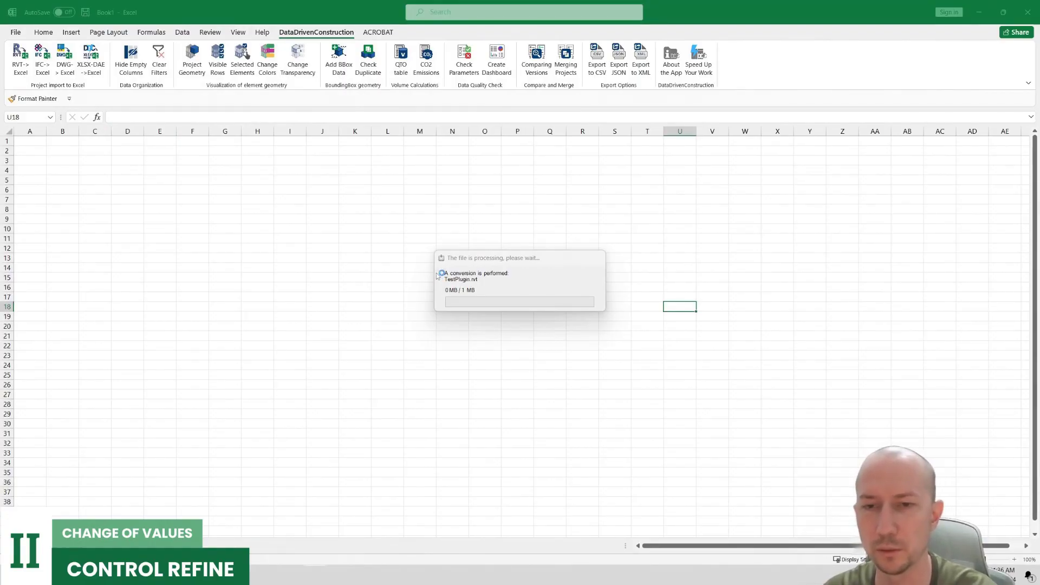
left_click(566, 324)
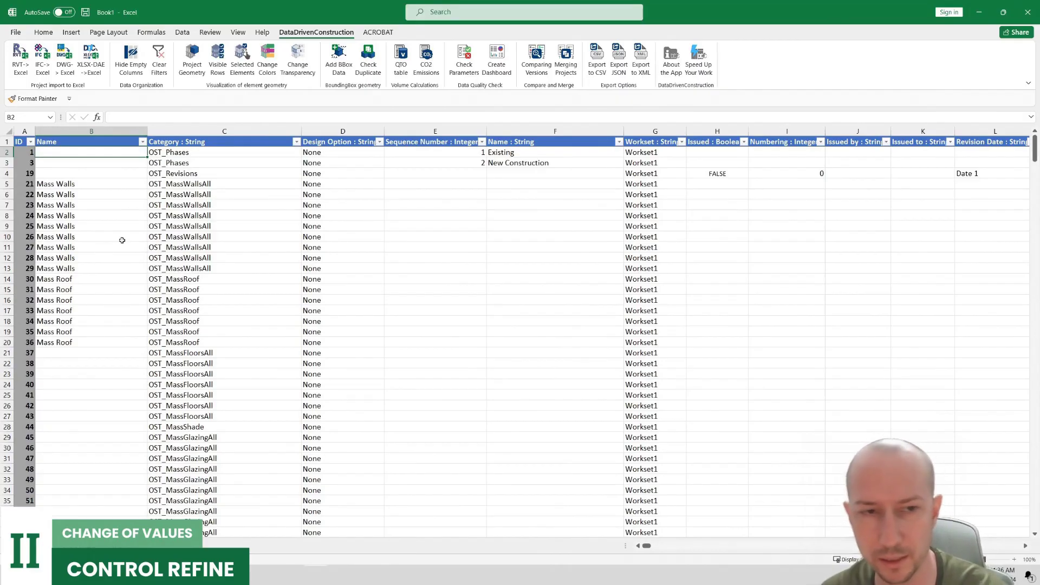
Step: Scroll through the imported element rows, then close the workbook
scroll(122, 240, "down", 20)
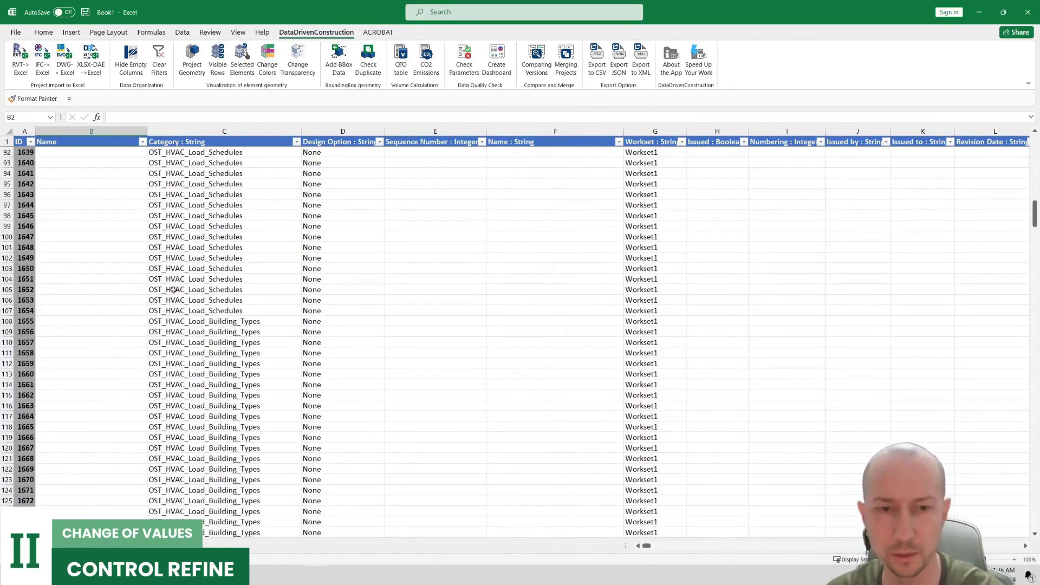
left_click(174, 290)
scroll(173, 289, "down", 6)
scroll(175, 290, "down", 10)
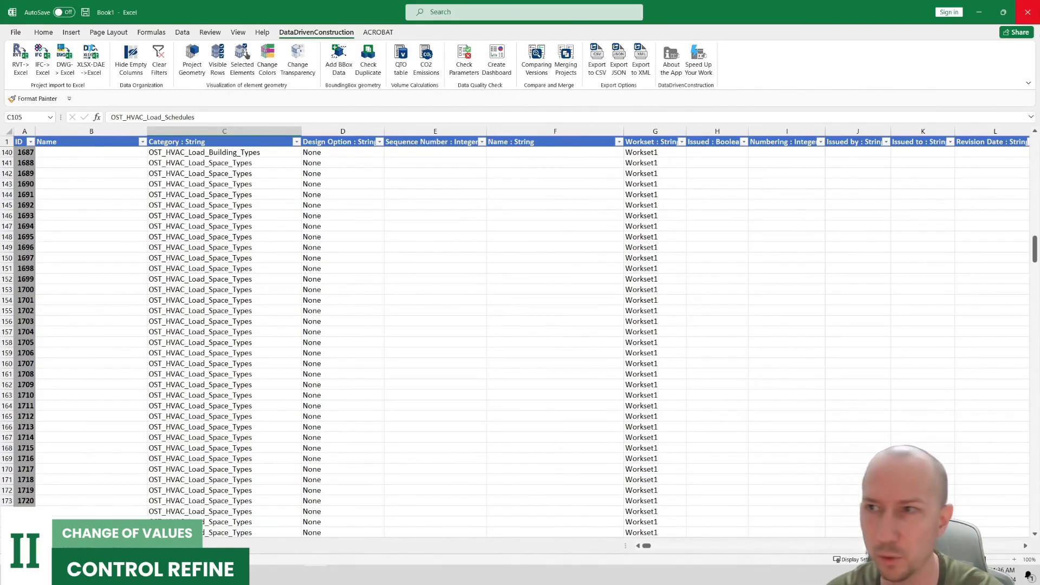
left_click(1028, 12)
Step: Discard the Excel changes and go up to the DDC Plug-in folder in Explorer
left_click(517, 301)
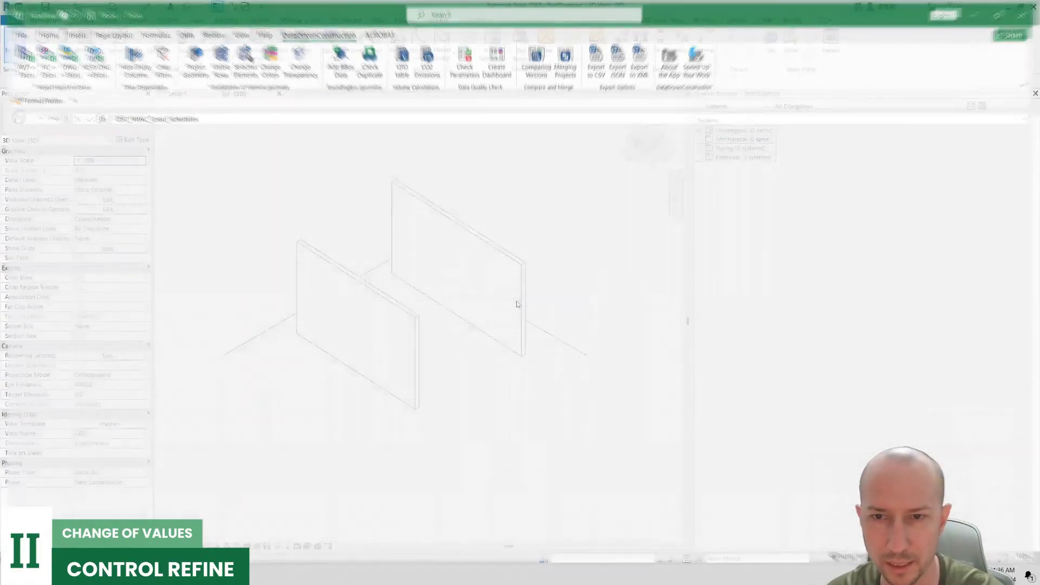
key("alt+Tab")
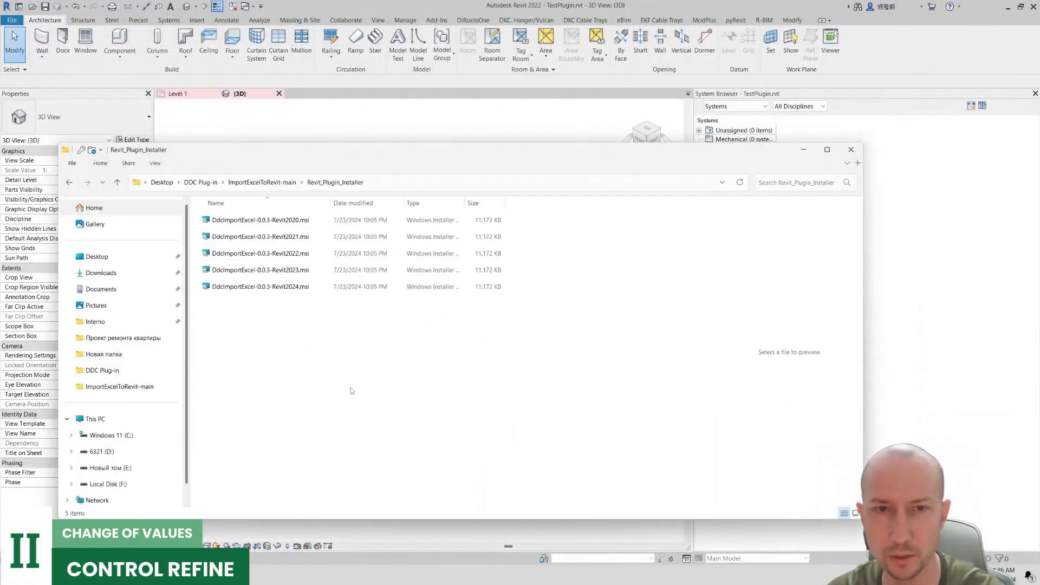
key("alt+Up")
key("alt+Up")
left_click(211, 223)
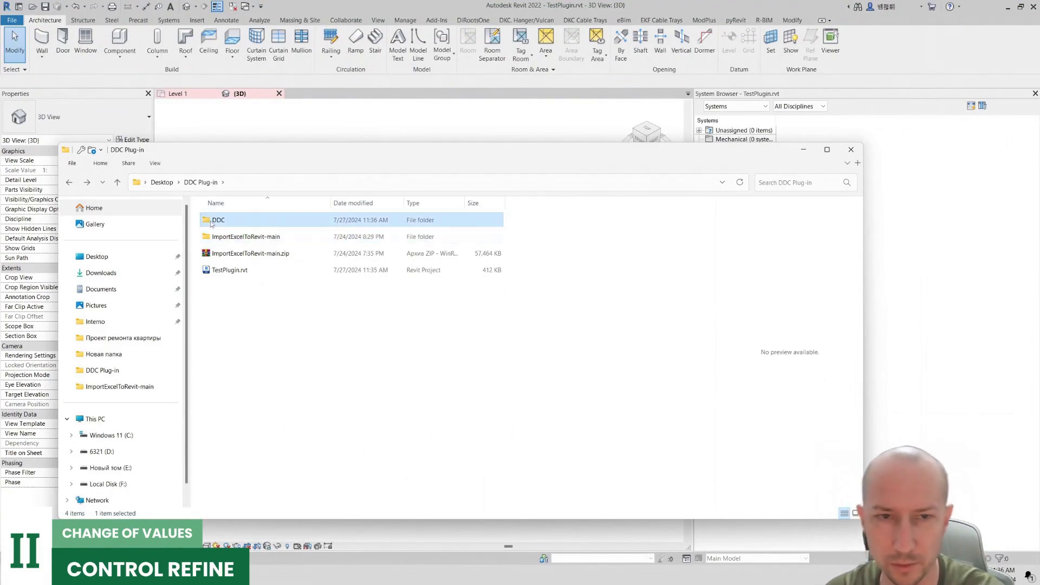
Step: Open the DDC folder and open the exported TestPlugin_rvt.xlsx in Excel
left_click(241, 273)
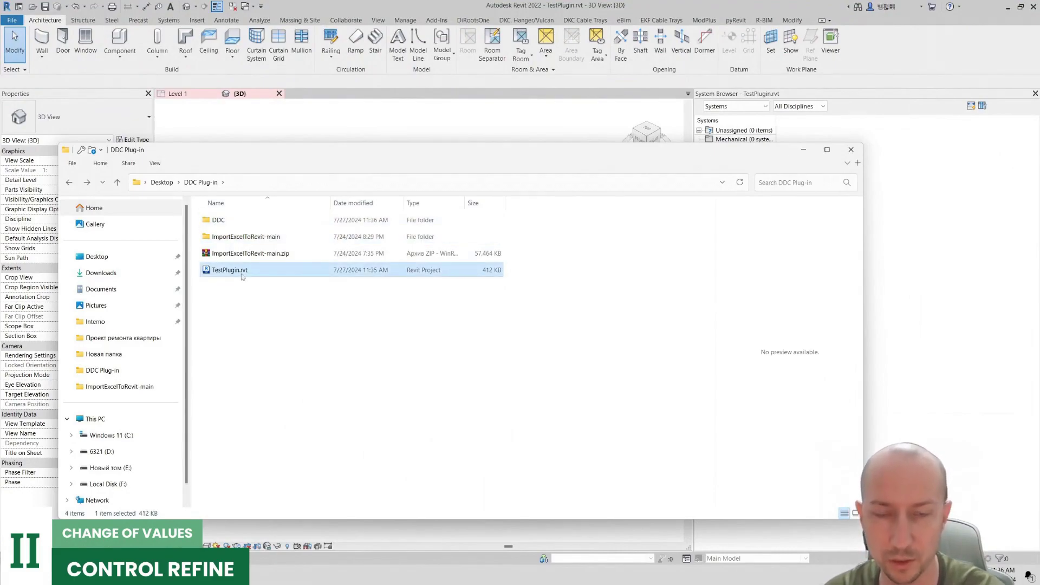
double_click(226, 222)
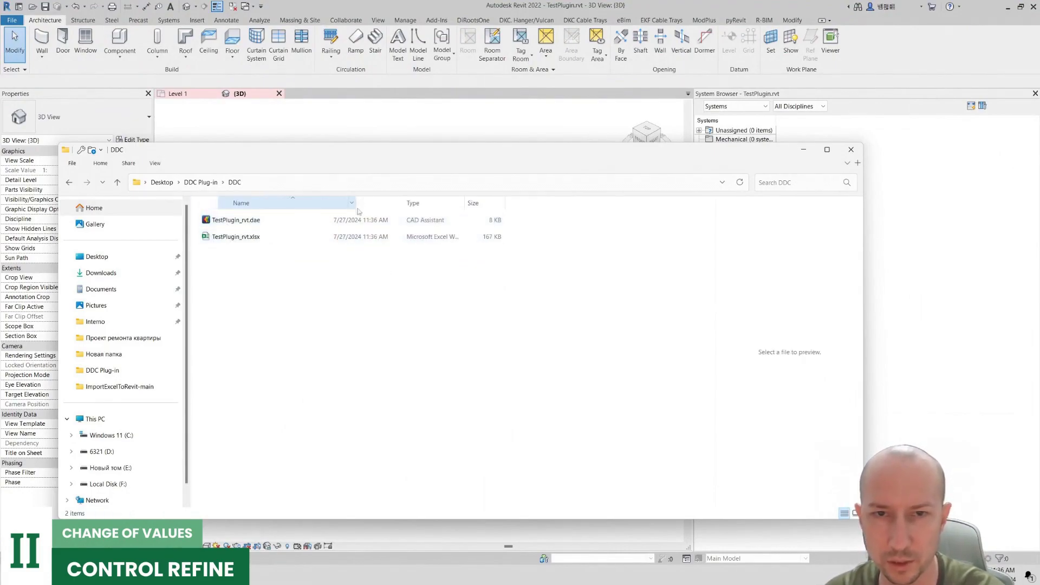
left_click(251, 237)
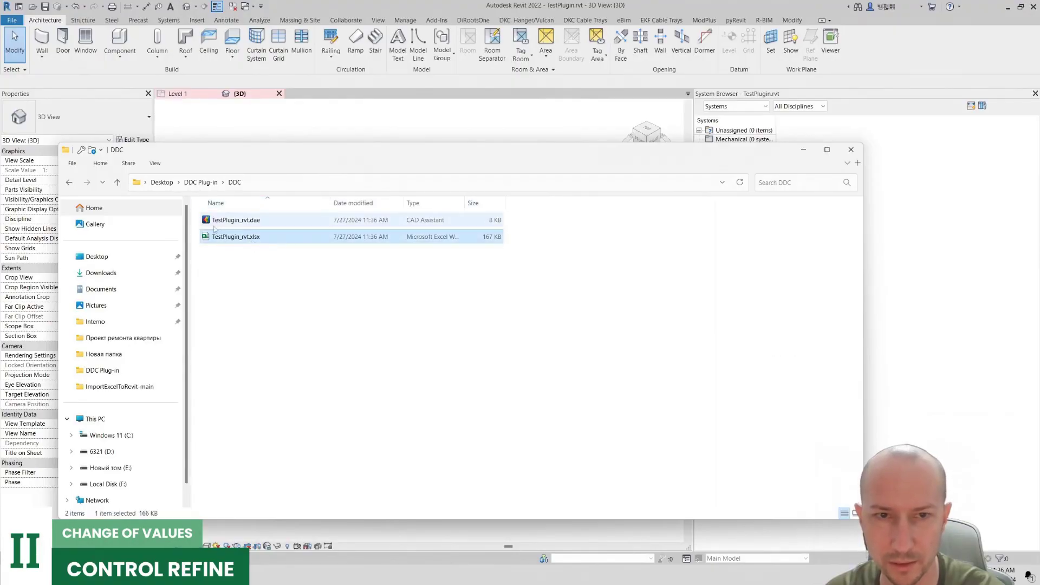
left_click(245, 221)
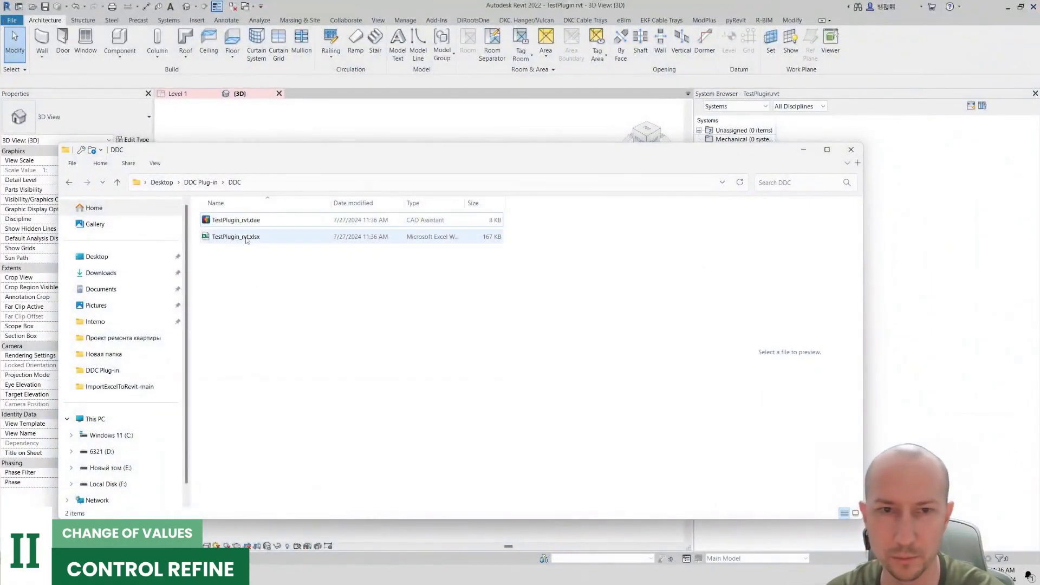
double_click(246, 237)
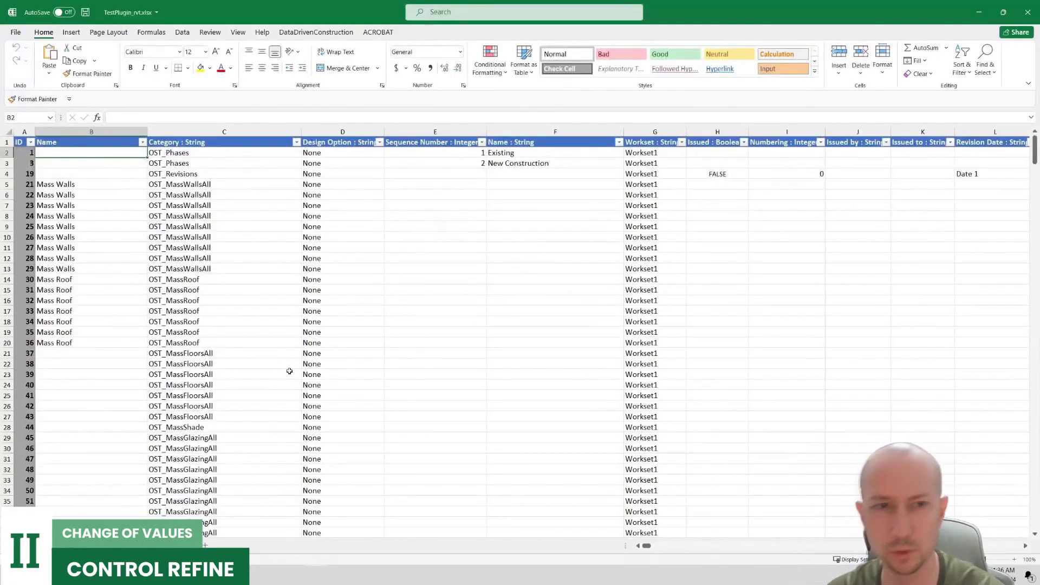
Step: Check the left wall's element ID (2659) with Manage > IDs of Selection, then return to Excel's ID column
scroll(290, 371, "down", 3)
scroll(286, 364, "up", 3)
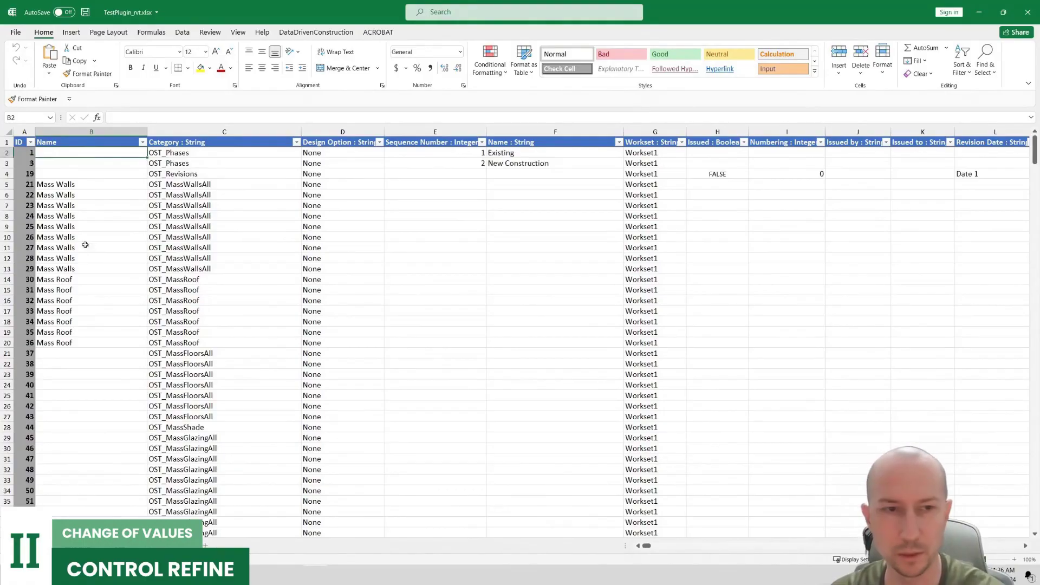
key("alt+Tab")
left_click(376, 353)
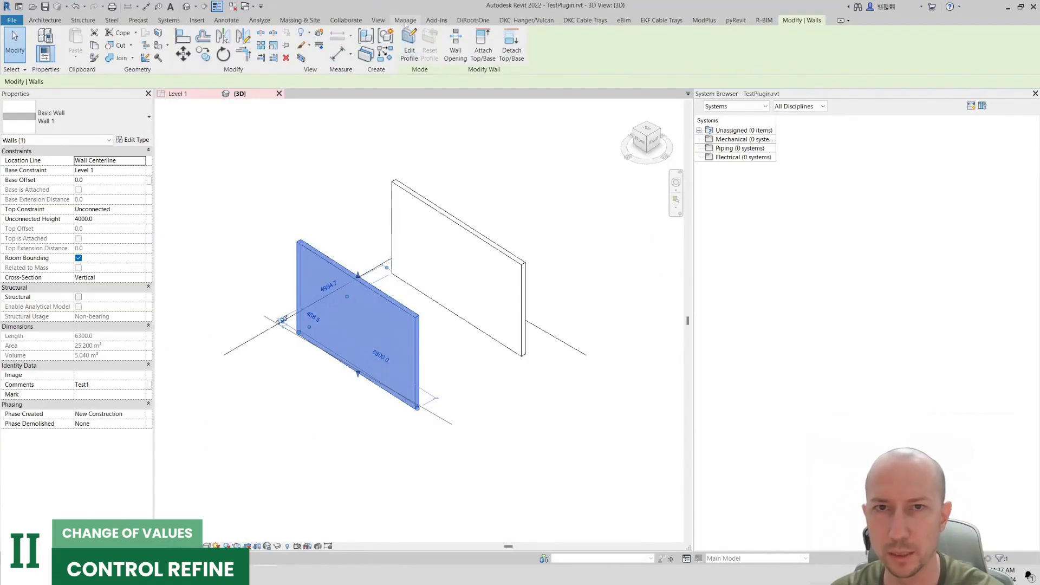
left_click(405, 20)
left_click(866, 33)
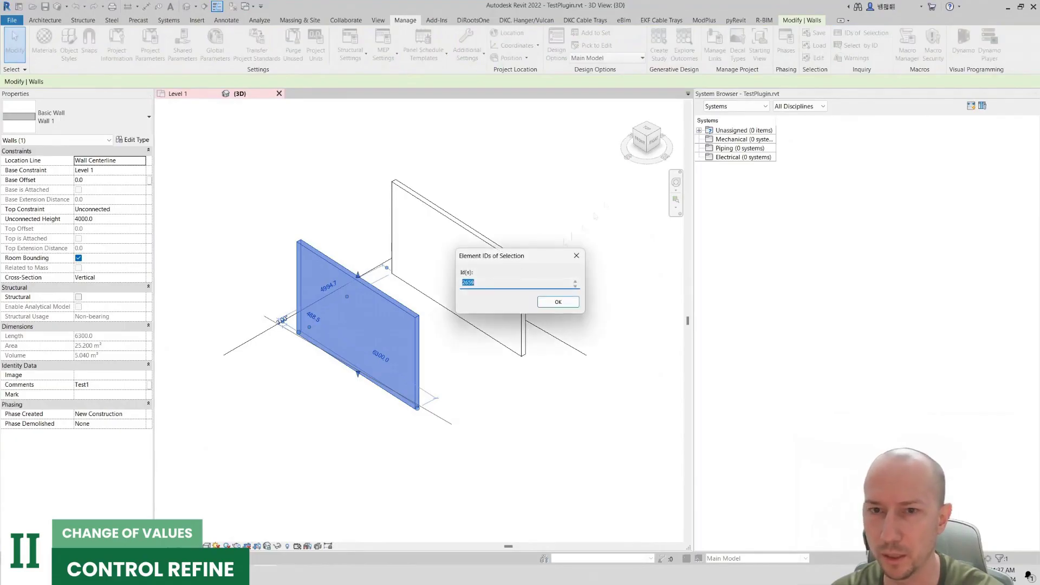
left_click(576, 255)
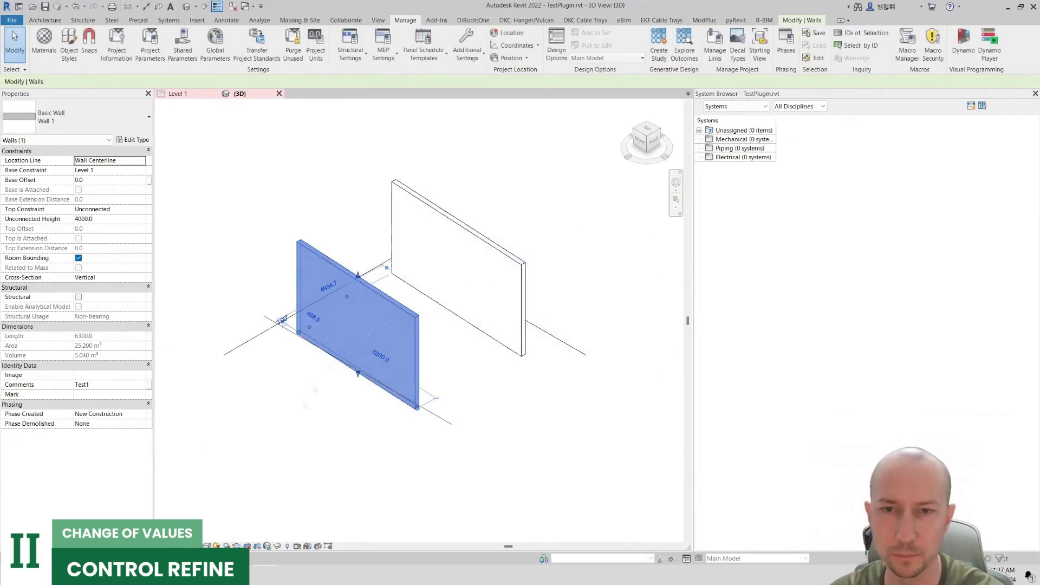
key("alt+Tab")
left_click(30, 310)
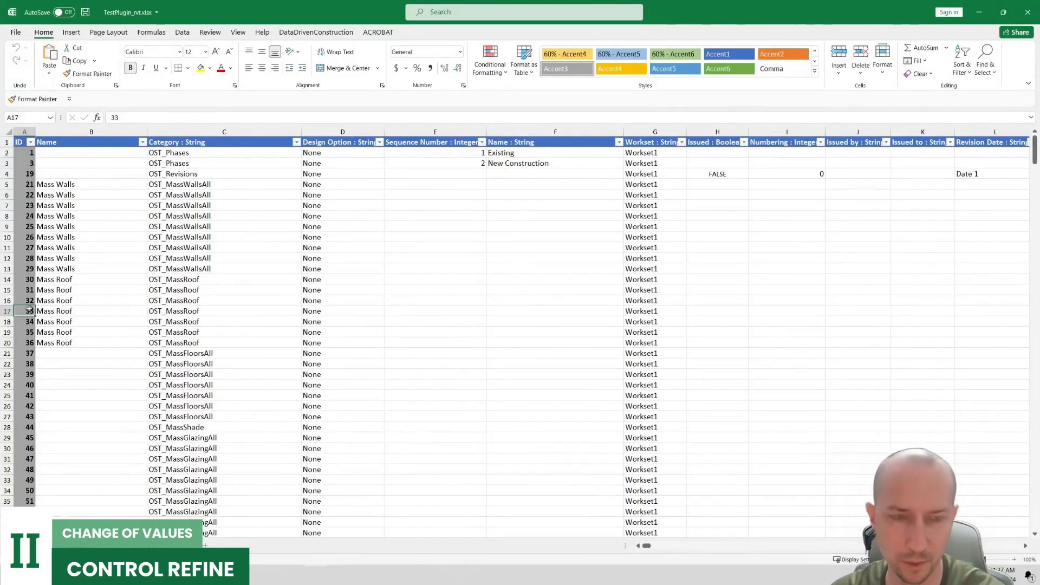
Step: Delete every table row above the two Basic Wall rows, keeping IDs 2659 and 2788
key("ctrl+Down")
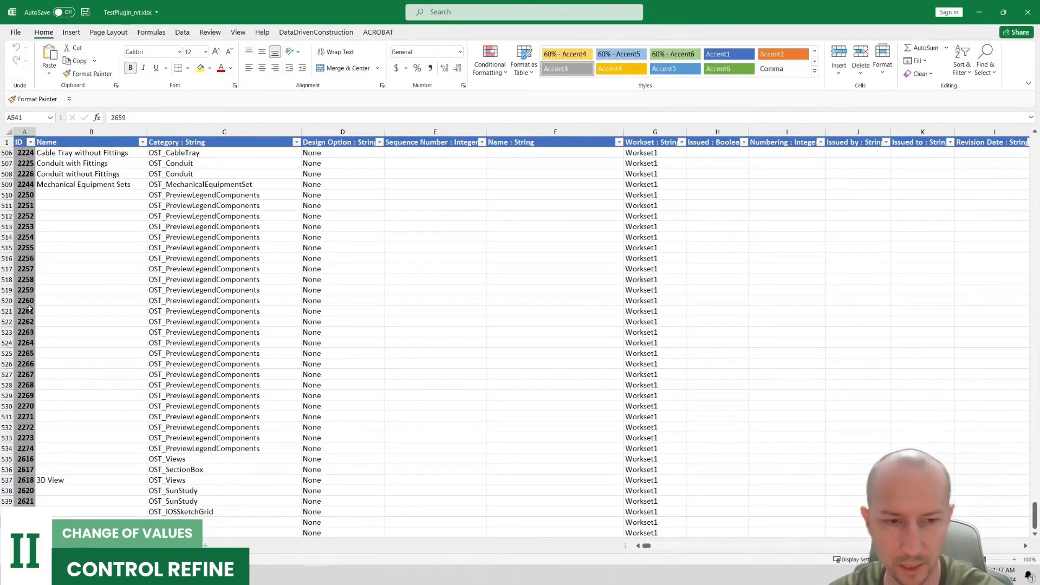
scroll(29, 379, "down", 2)
left_click_drag(27, 472, 27, 470)
left_click(32, 450)
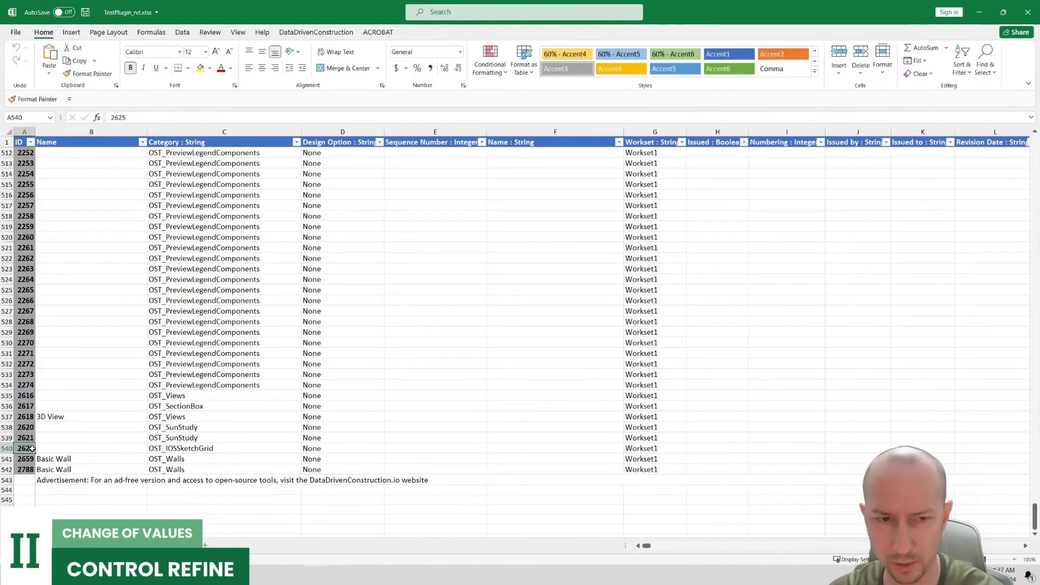
key("shift+space")
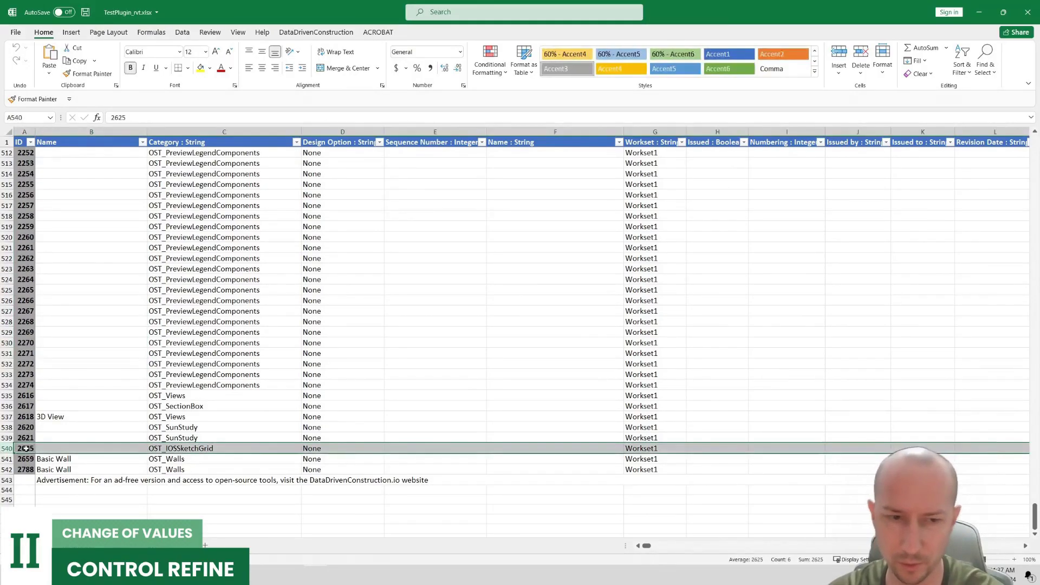
key("ctrl+shift+Up")
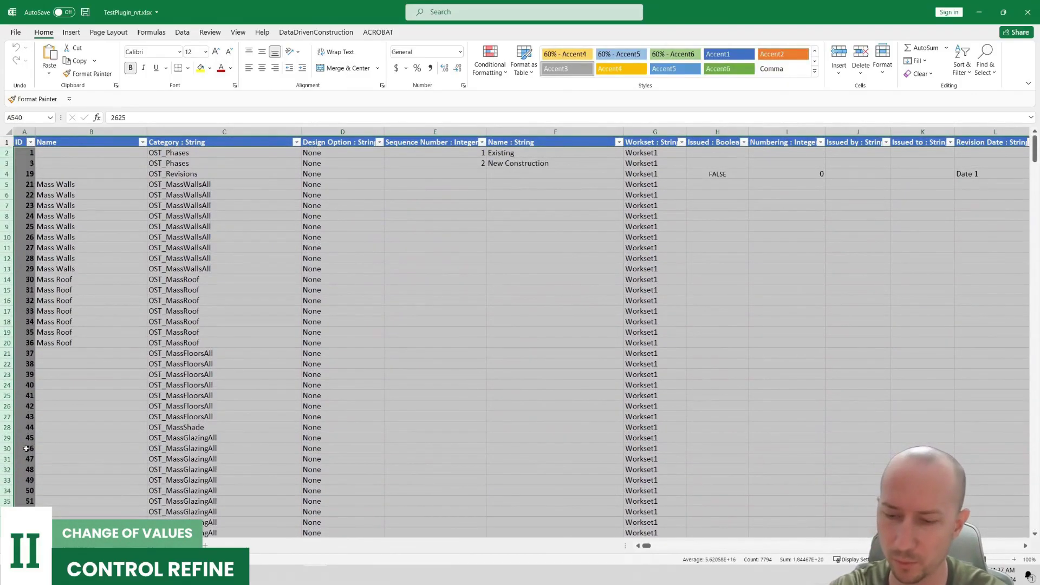
key("Delete")
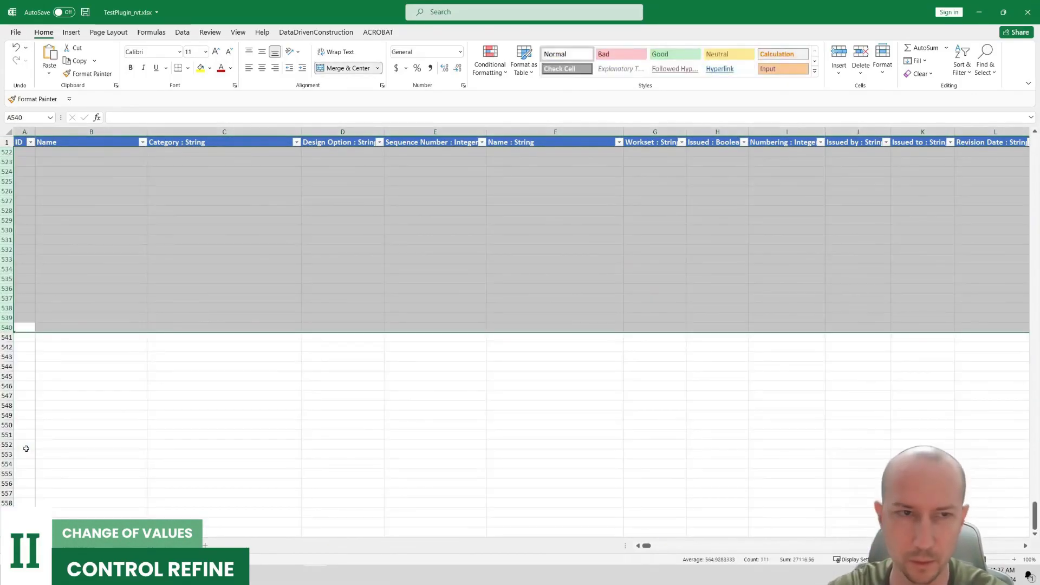
left_click(50, 435)
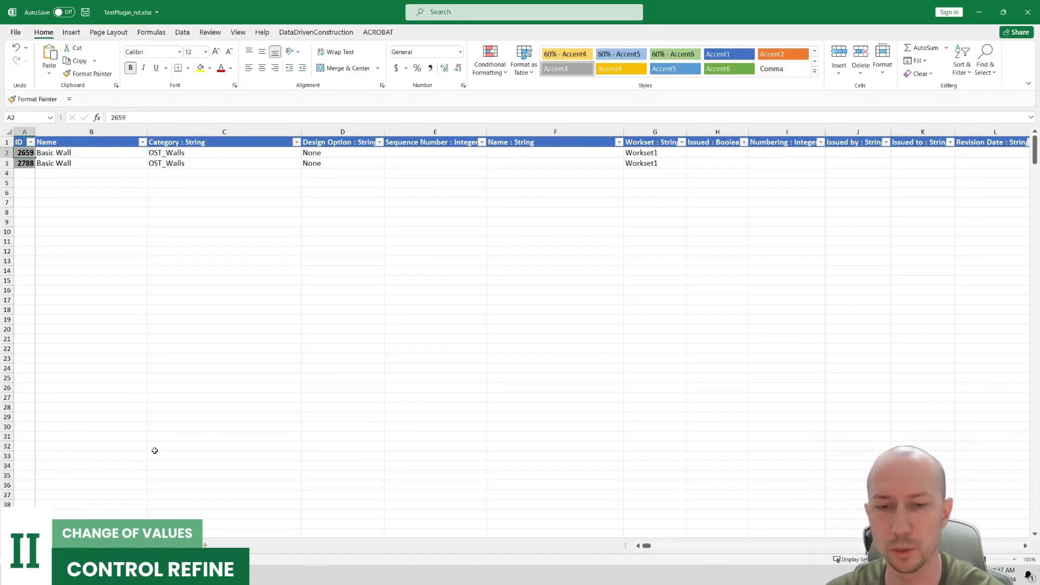
Step: Find the comment cell containing Test1 in the sheet
key("ctrl+f")
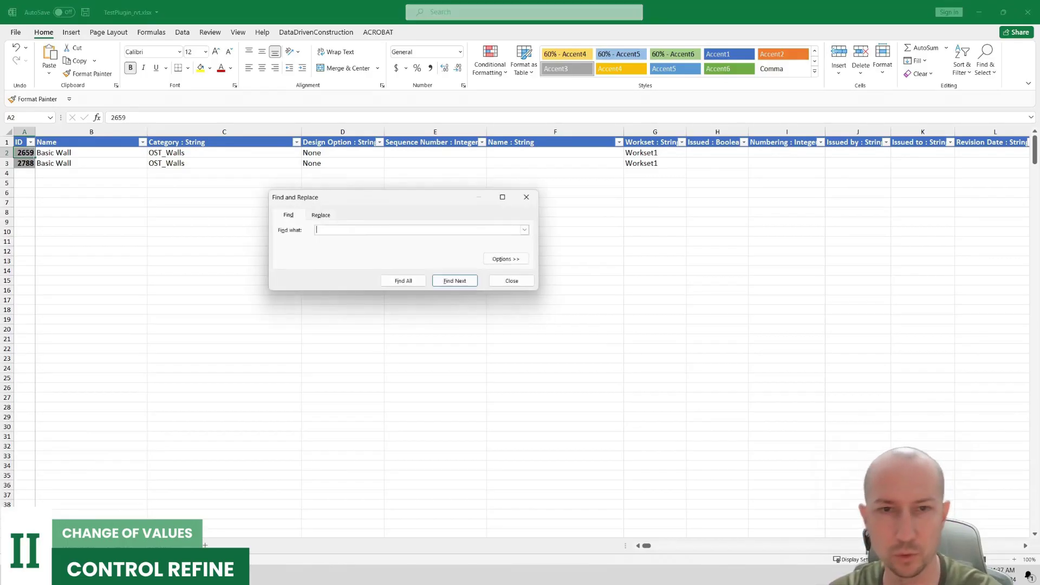
type("Tets1")
key("BackSpace")
key("BackSpace")
key("BackSpace")
type("st1")
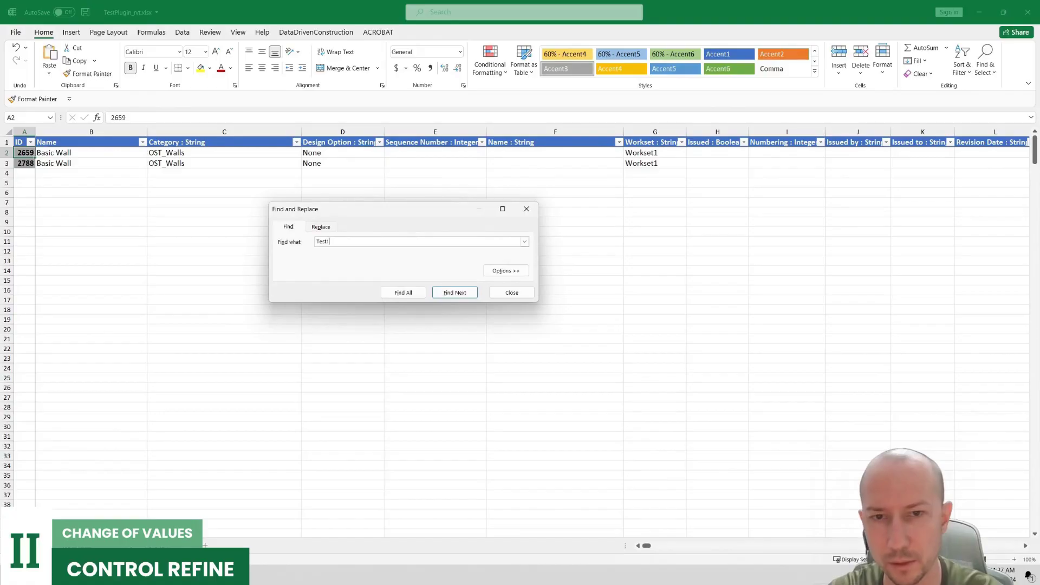
key("Return")
key("Escape")
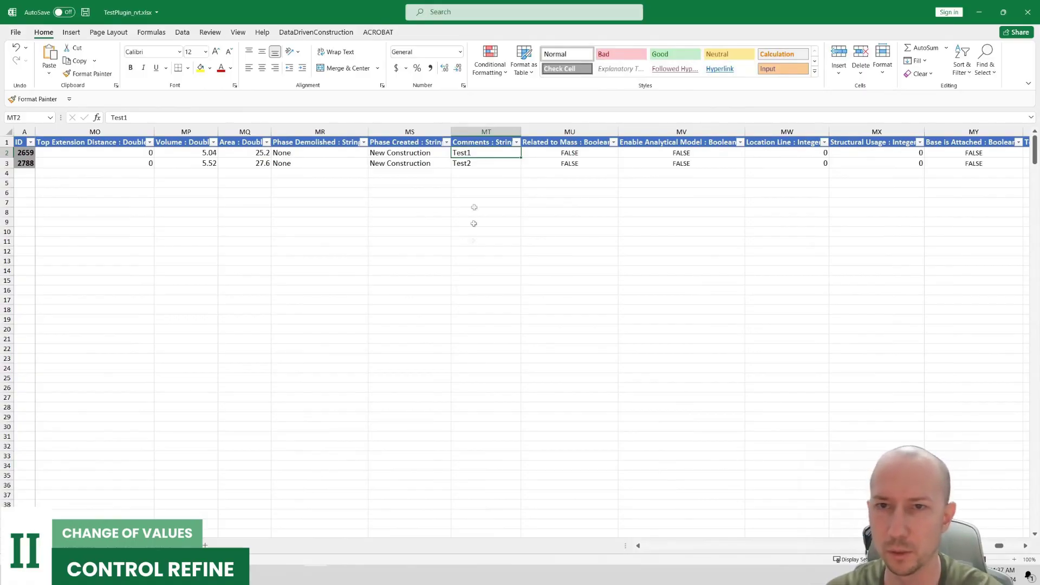
Step: Widen the Comments column, append 2 to make Test12 and Test22, and save
left_click_drag(521, 130, 567, 132)
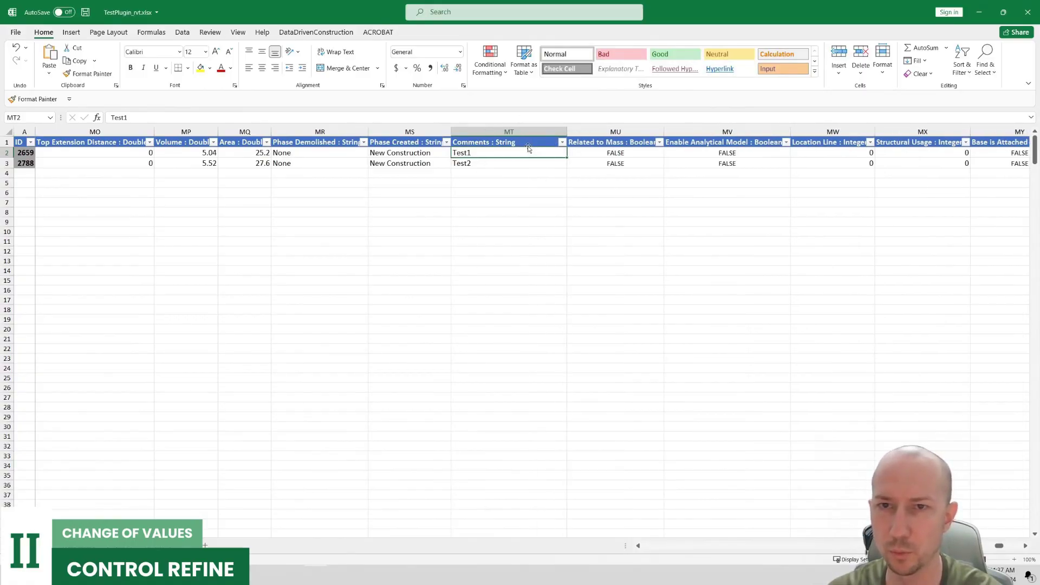
left_click_drag(471, 154, 466, 163)
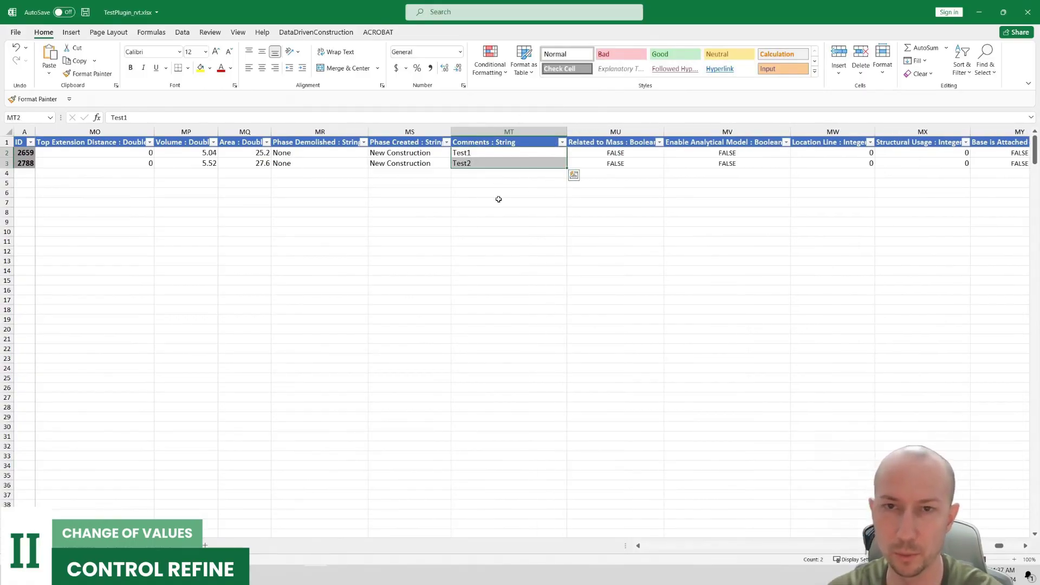
double_click(482, 154)
type("2")
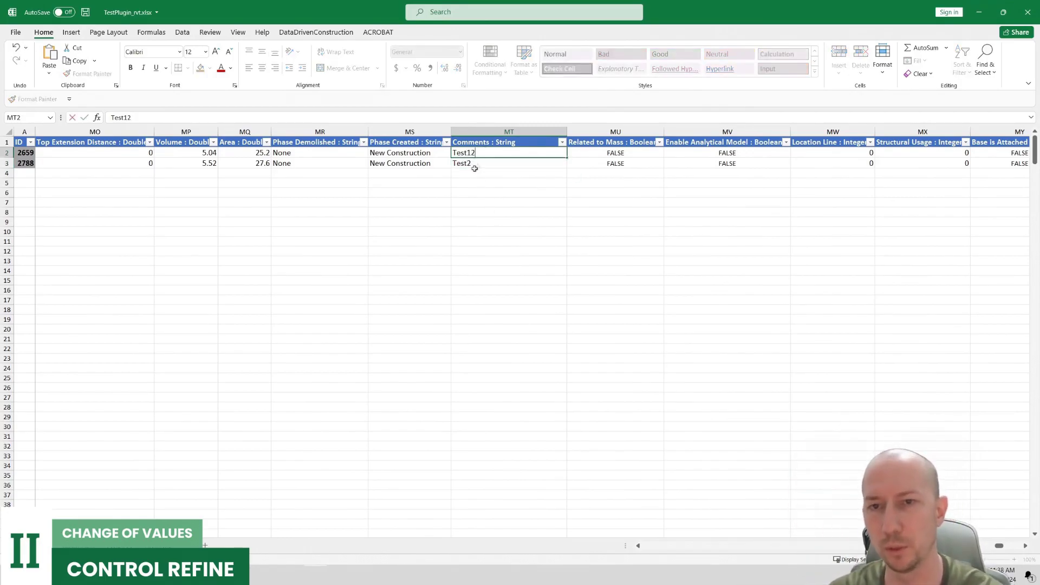
double_click(476, 164)
left_click(495, 227)
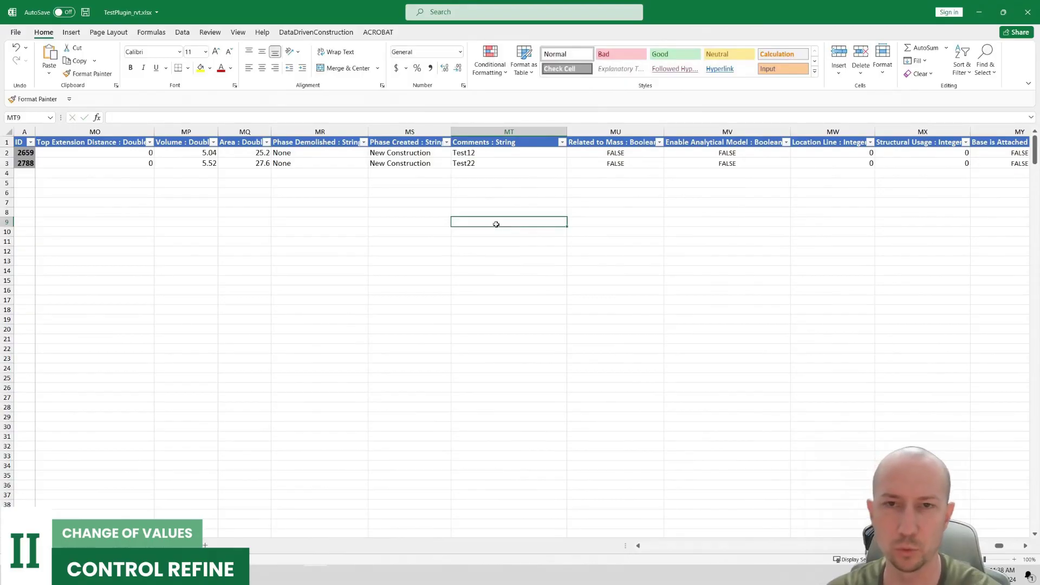
key("ctrl+s")
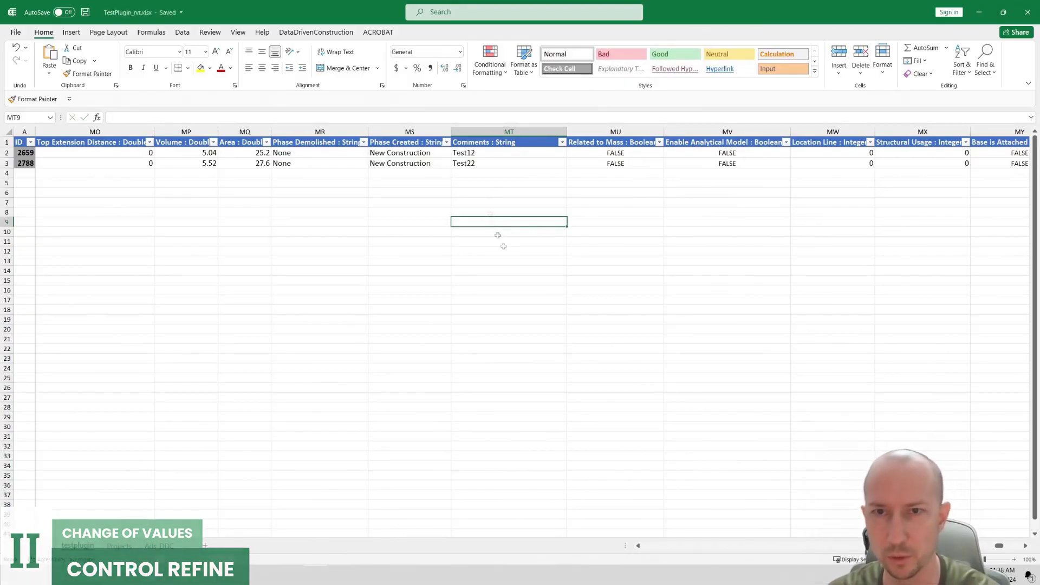
Step: Back in Revit, deselect the wall and bring up the Add-Ins commands
key("alt+Tab")
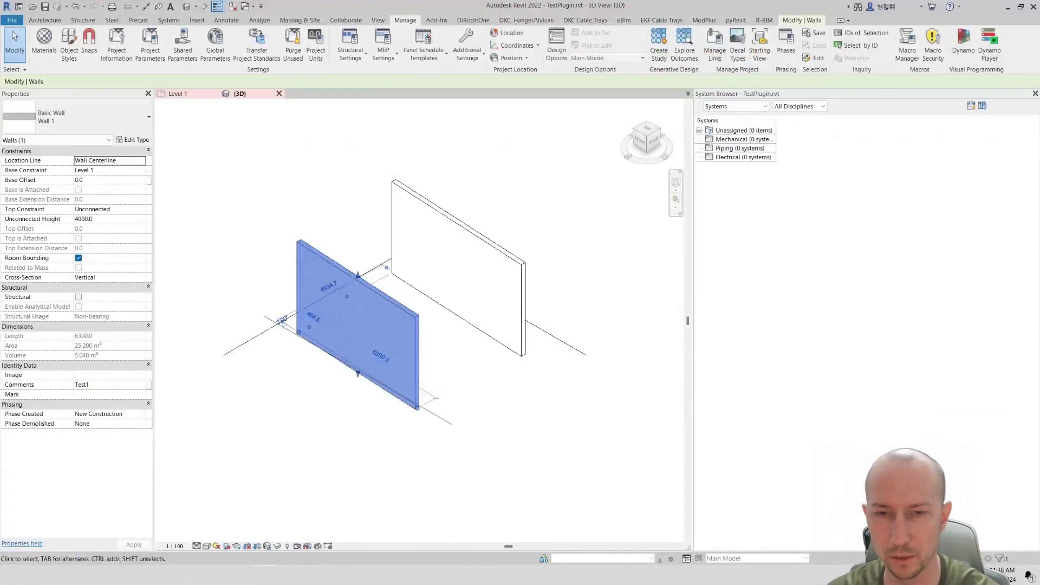
left_click(484, 425)
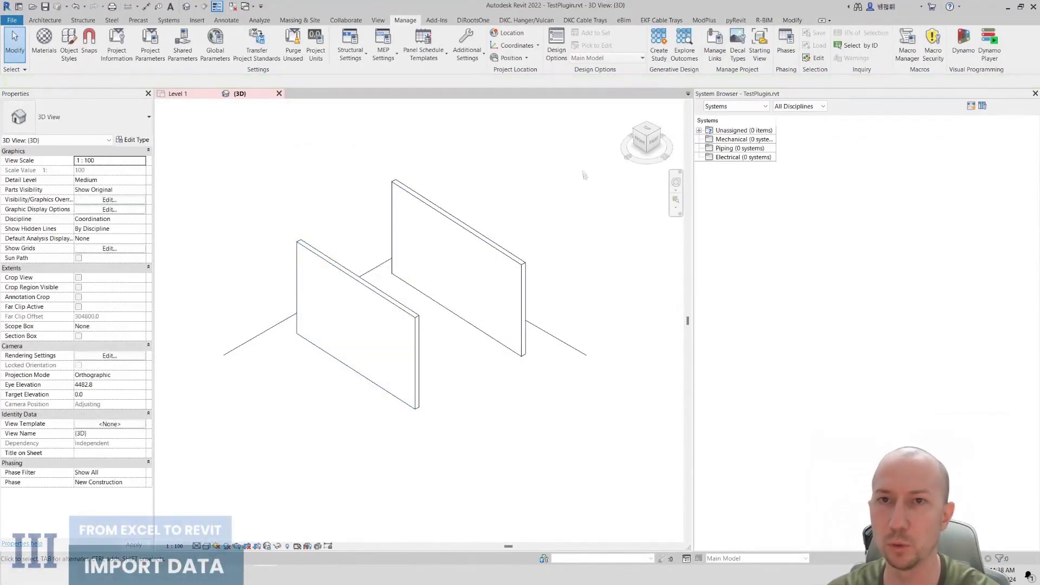
left_click(437, 20)
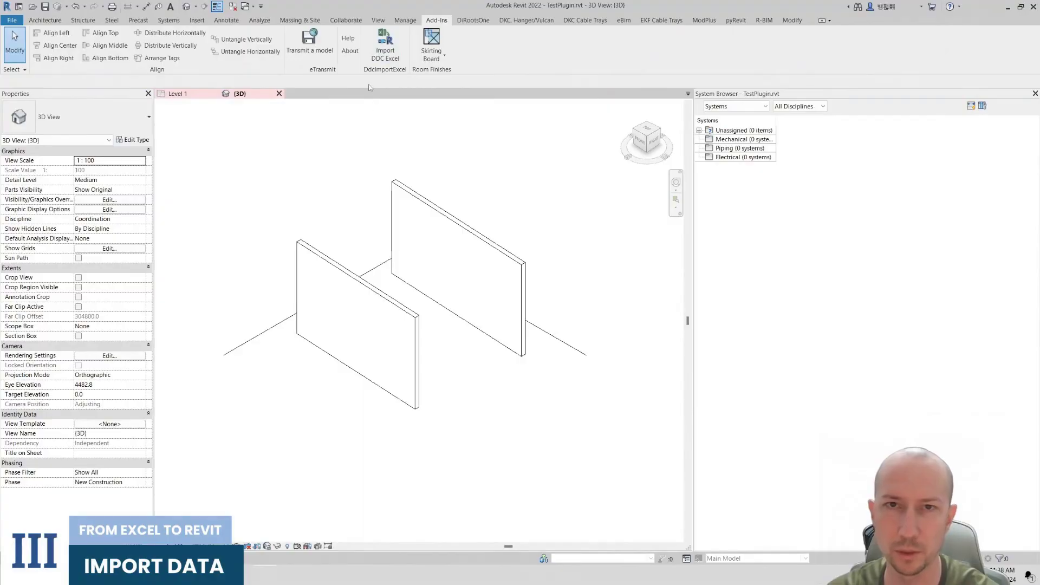
Step: Run Import DDC Excel on TestPlugin_rvt.xlsx, which reports the file as locked
left_click(385, 43)
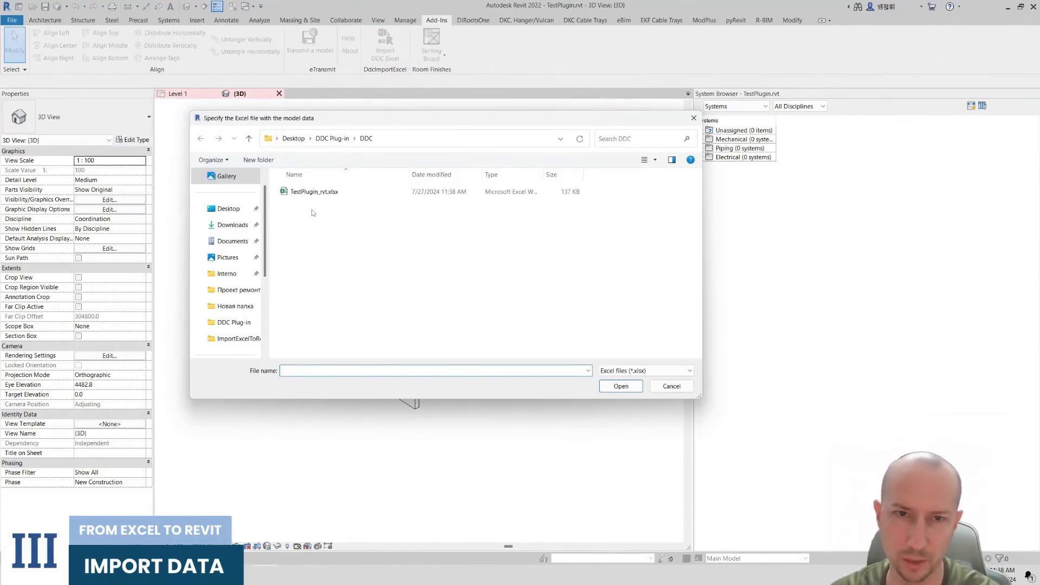
left_click(313, 193)
left_click(621, 387)
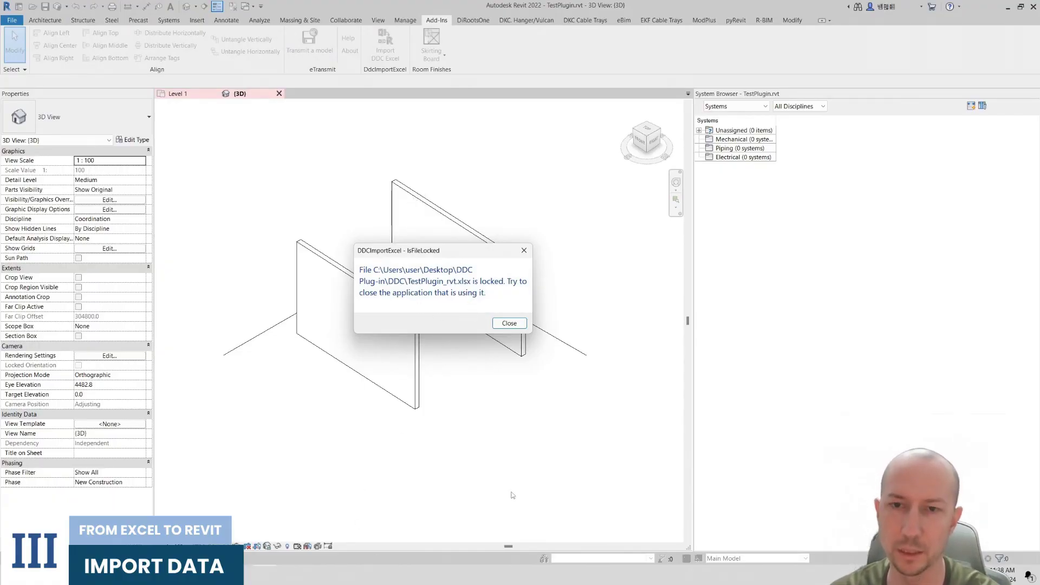
key("Return")
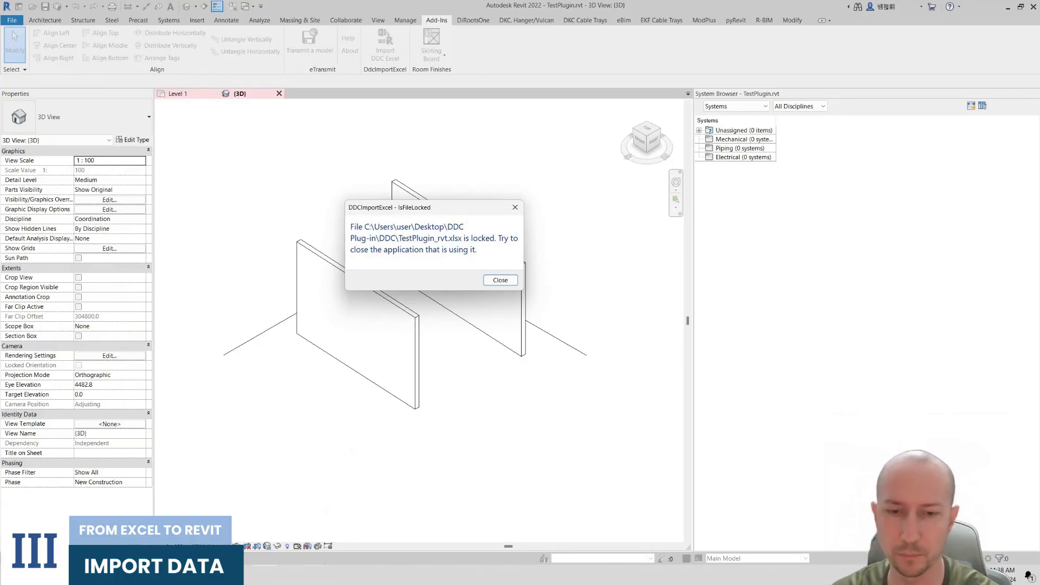
Step: Close Excel to release the locked workbook and dismiss the error
key("alt+Tab")
key("alt+F4")
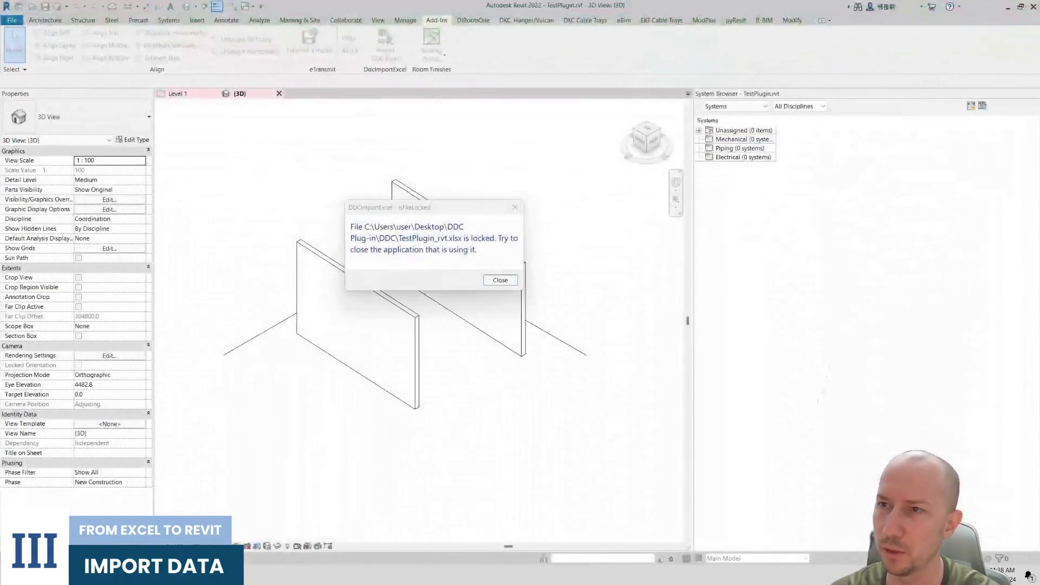
left_click(500, 280)
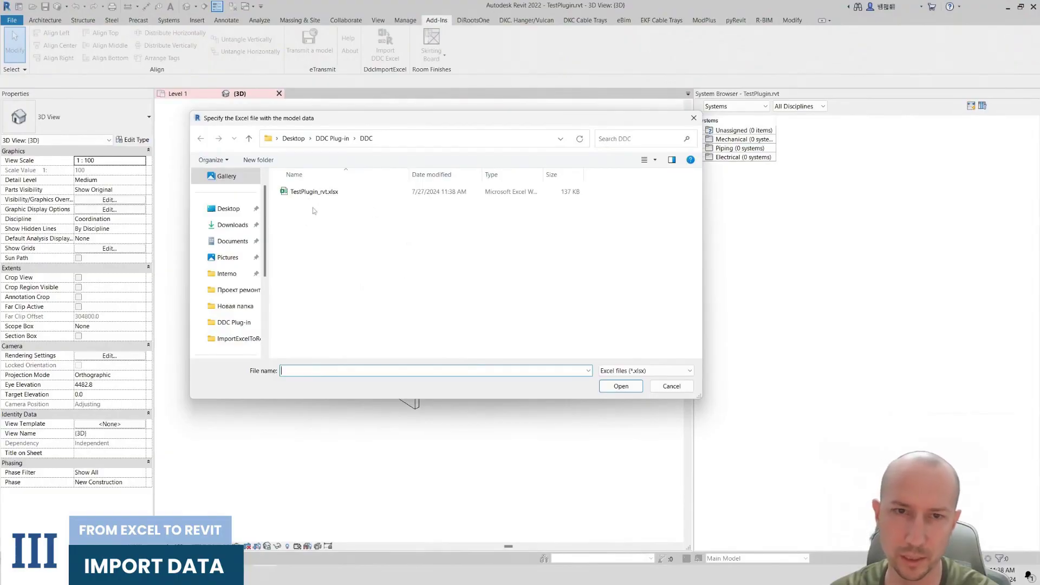
Step: Import TestPlugin_rvt.xlsx again and close the import summary and log
left_click(314, 192)
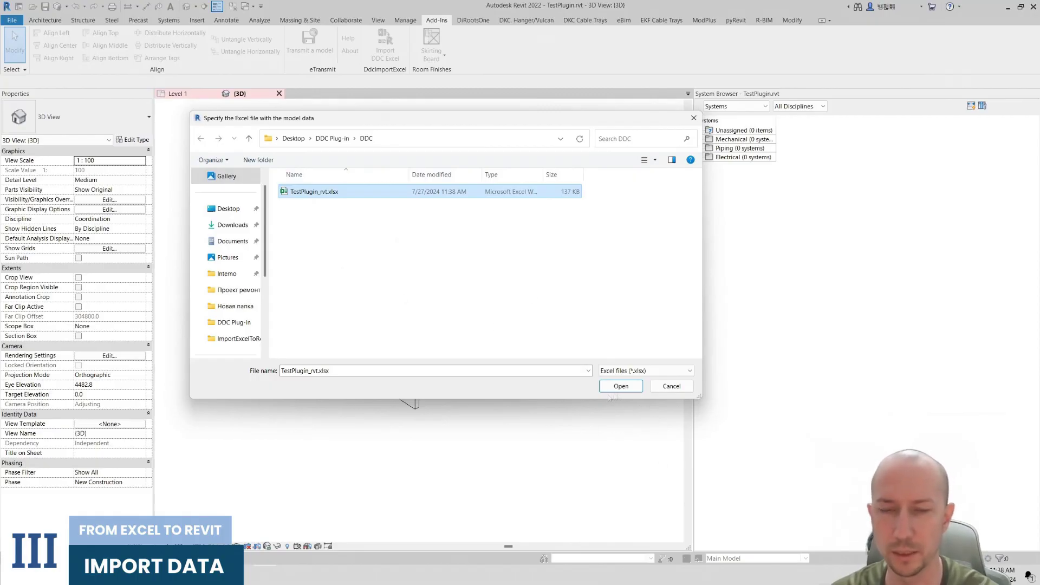
left_click(622, 386)
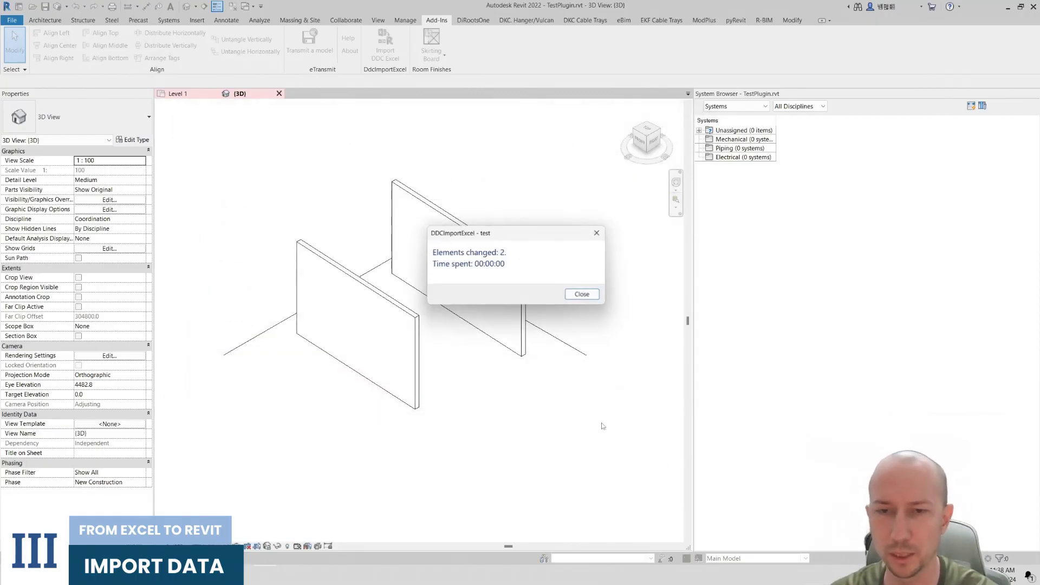
left_click(579, 295)
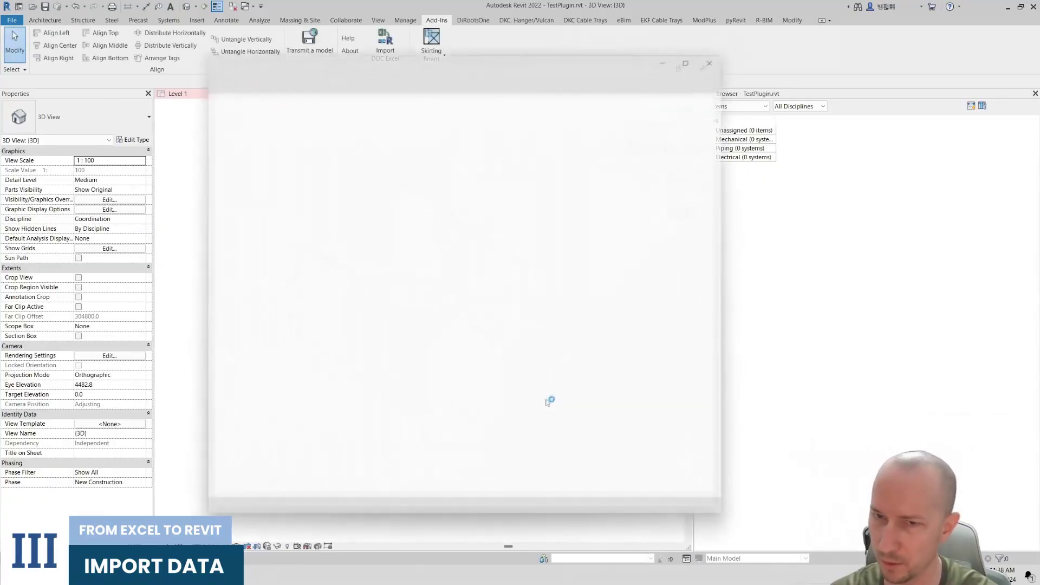
scroll(459, 212, "down", 15)
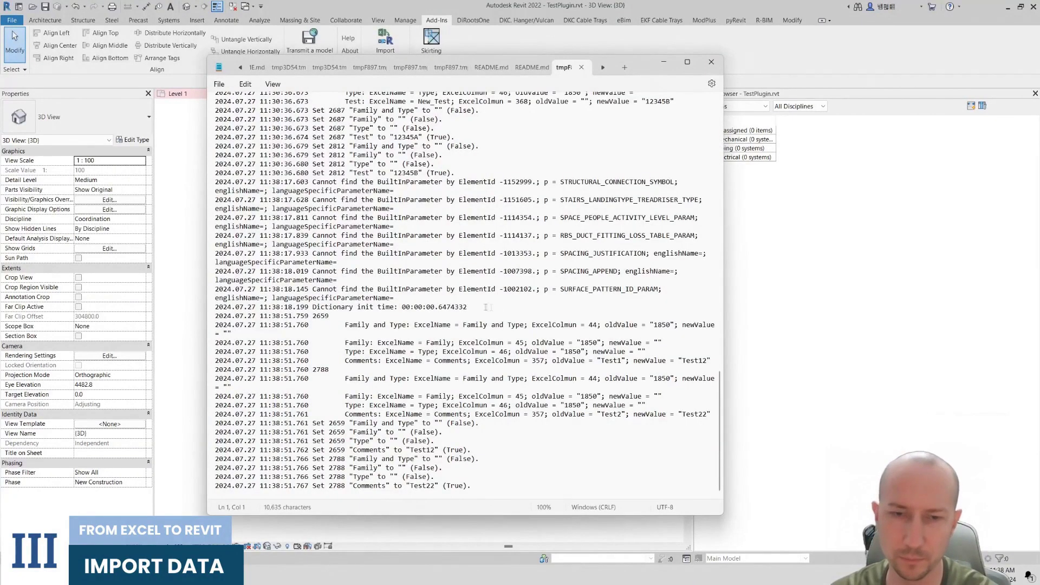
left_click(711, 62)
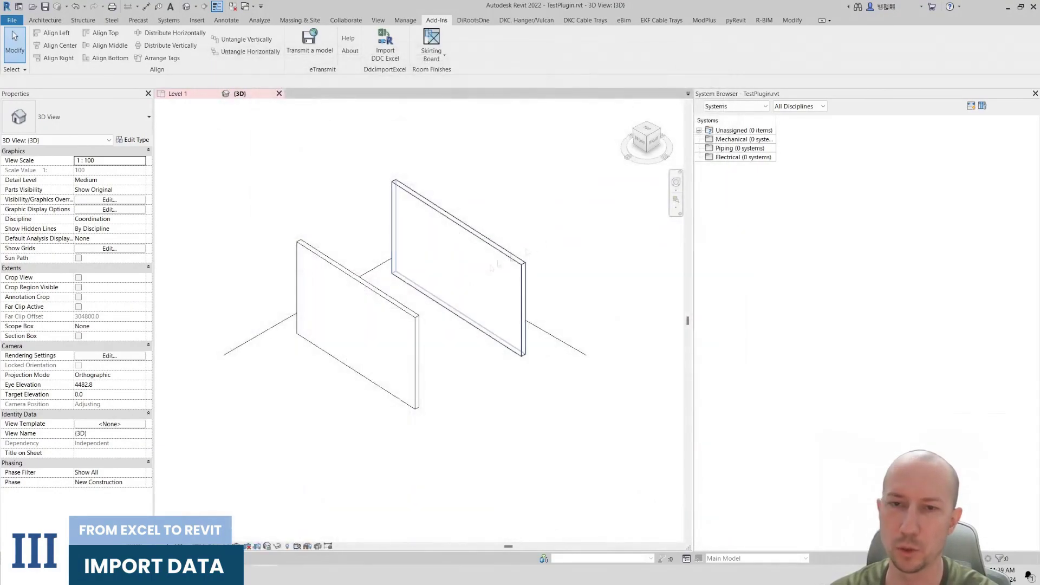
Step: Verify the left and right walls now show comments Test12 and Test22
left_click(350, 347)
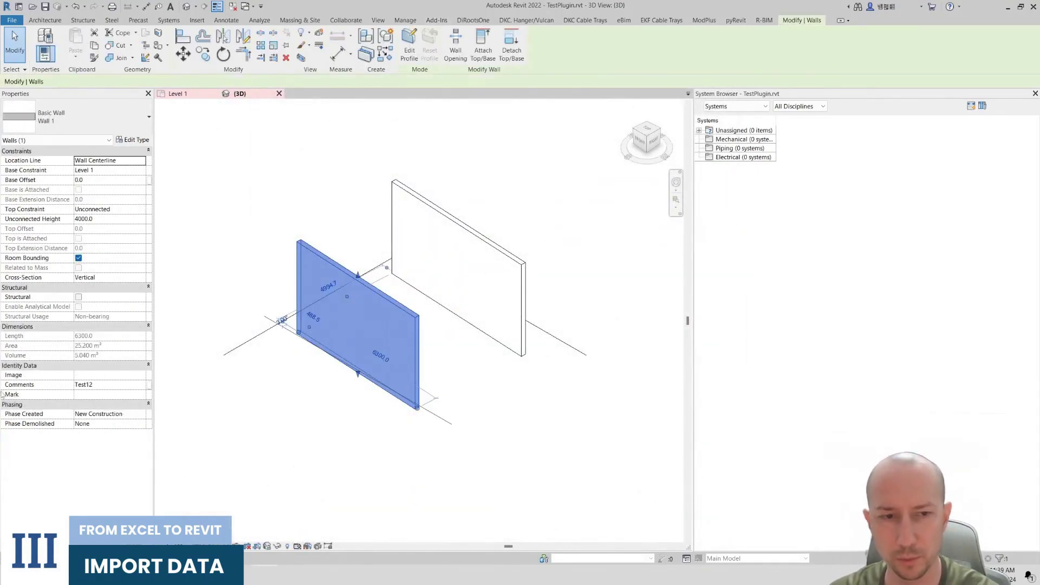
left_click(471, 321)
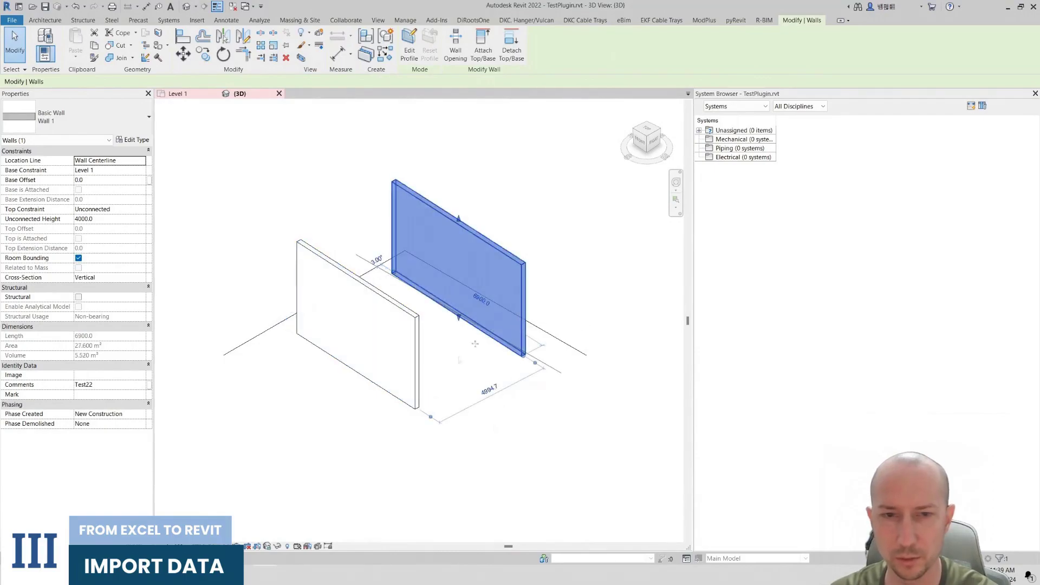
left_click(241, 462)
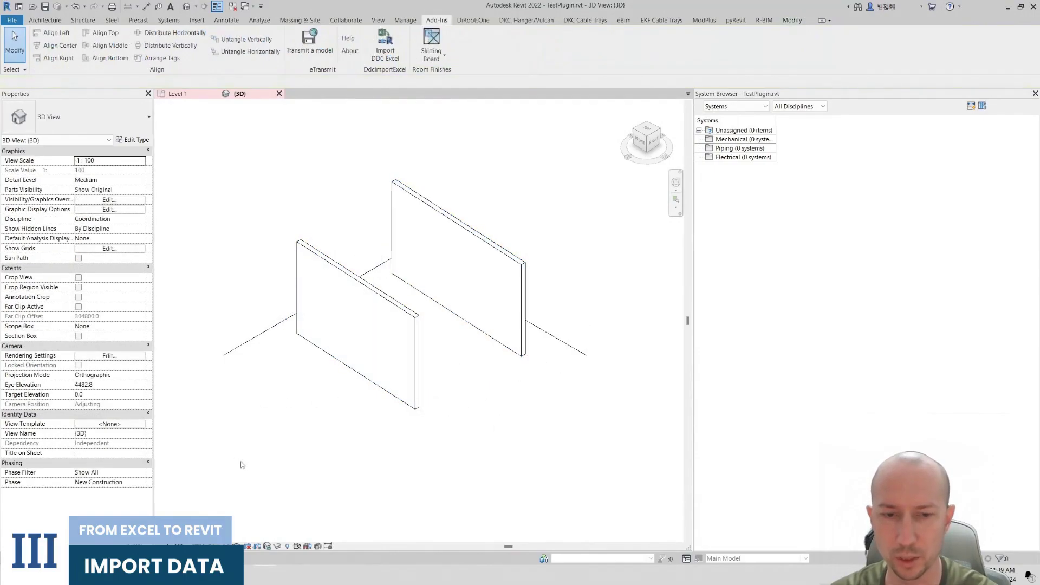
key("alt+Tab")
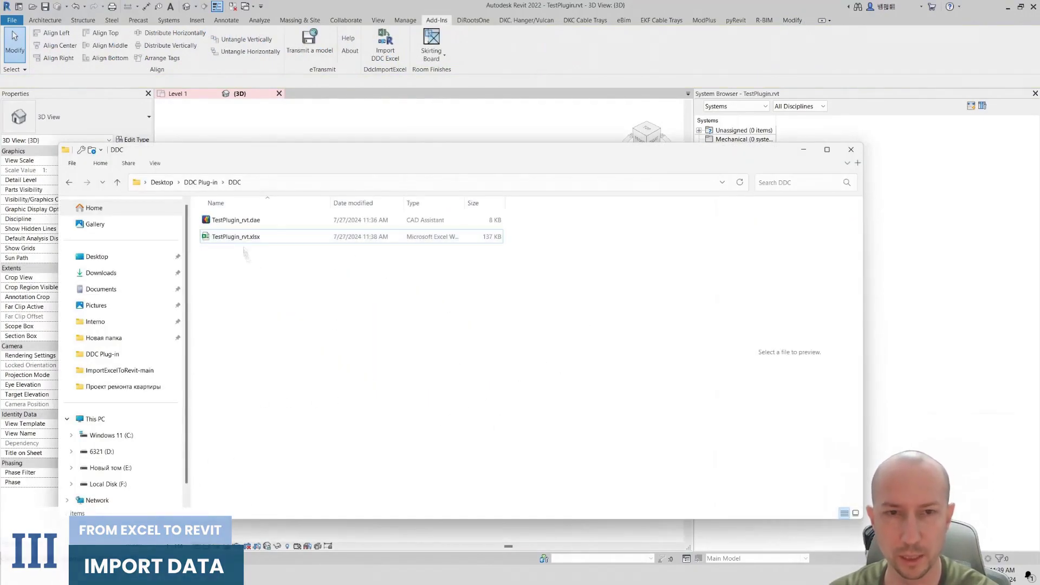
Step: Reopen TestPlugin_rvt.xlsx in Excel and find the cells holding 4000
key("Return")
left_click(524, 194)
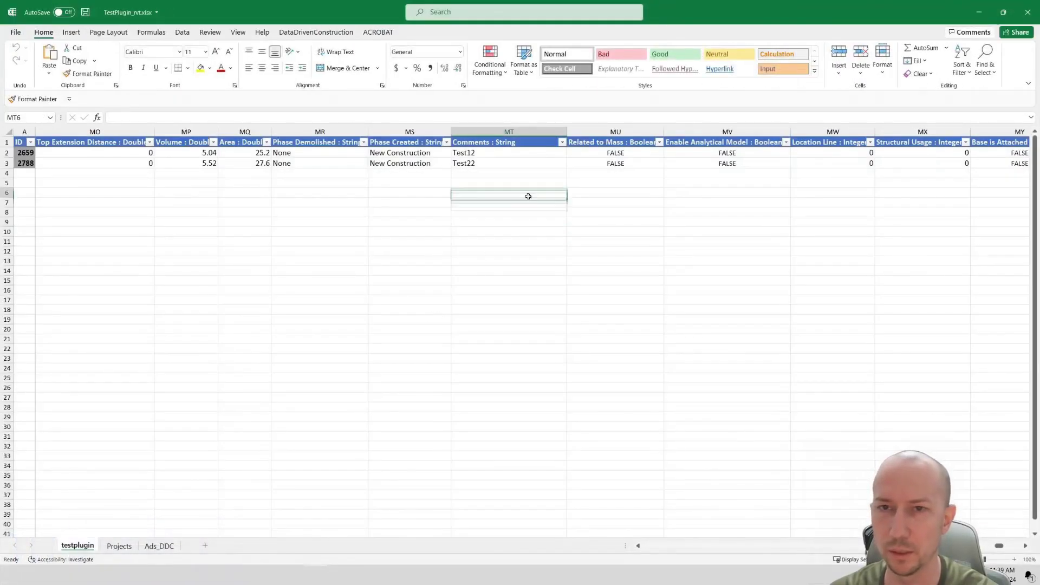
left_click(317, 163)
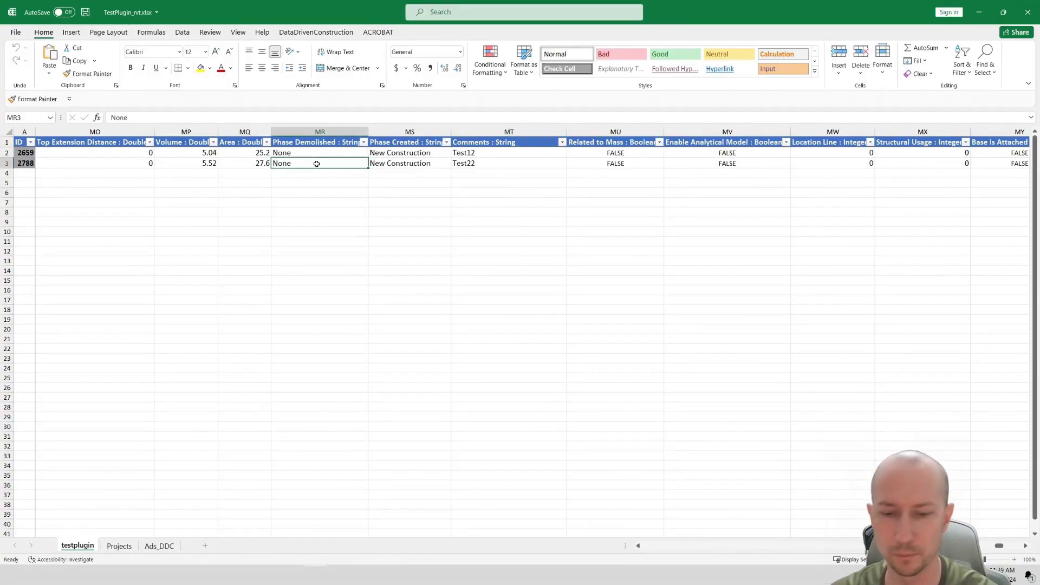
key("ctrl+f")
type("4000")
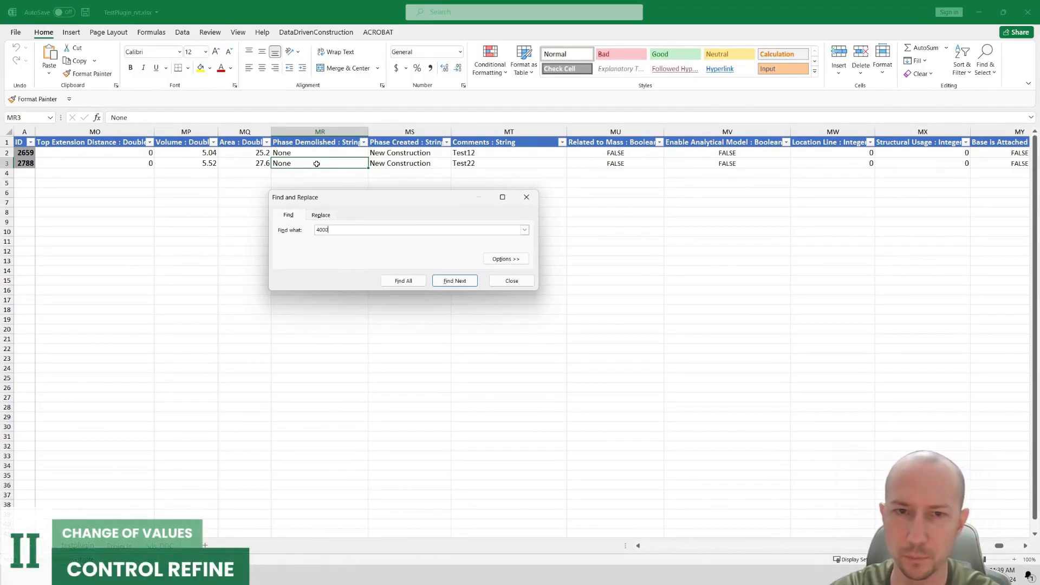
key("Return")
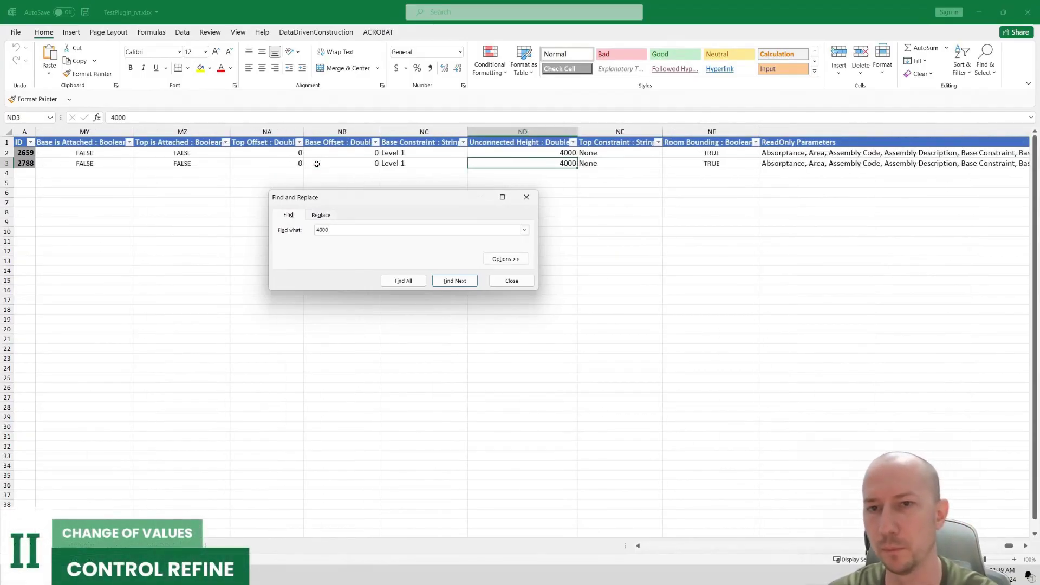
key("Escape")
Step: Set the wall Unconnected Heights to 500 in ND2 and 10000 in ND3
double_click(578, 131)
left_click(552, 155)
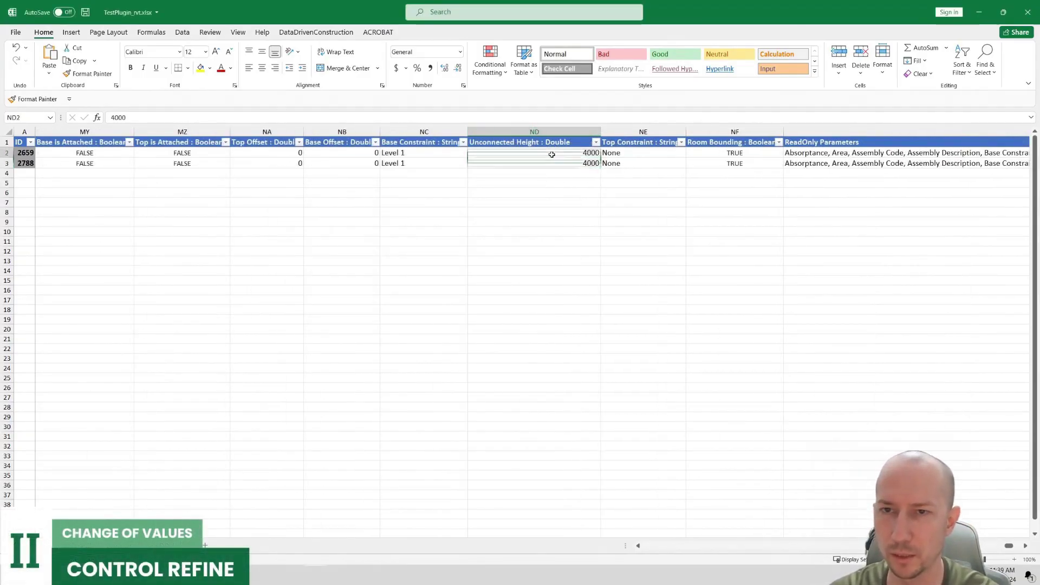
double_click(552, 155)
double_click(554, 154)
type("500")
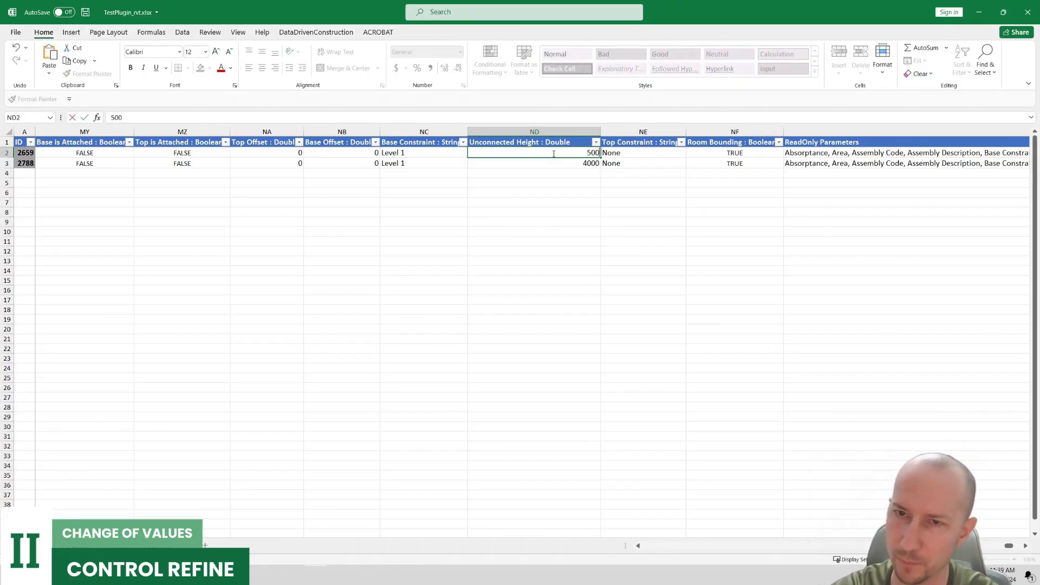
key("Tab")
left_click(572, 163)
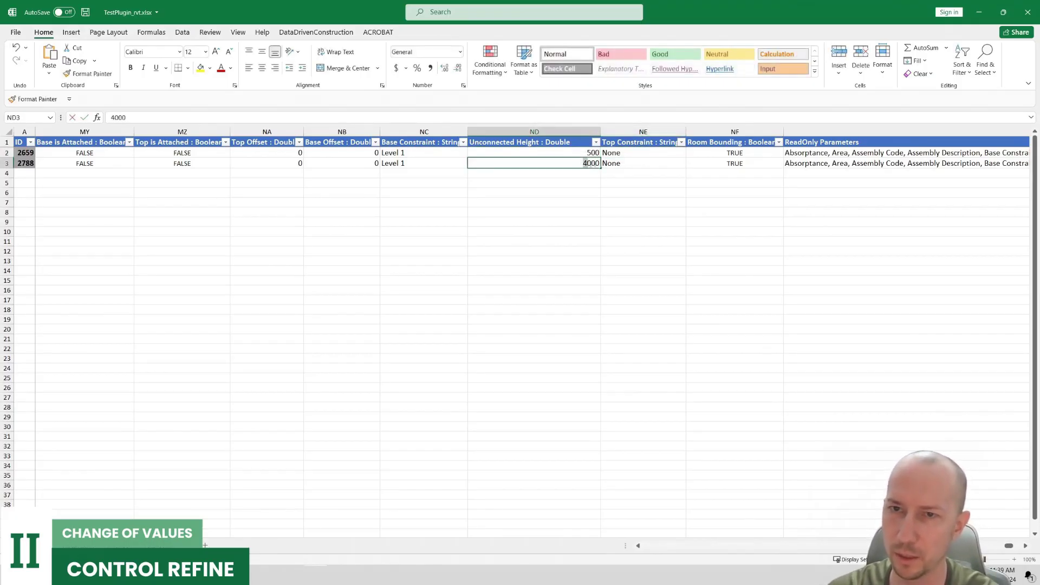
double_click(574, 164)
type("10000")
key("Return")
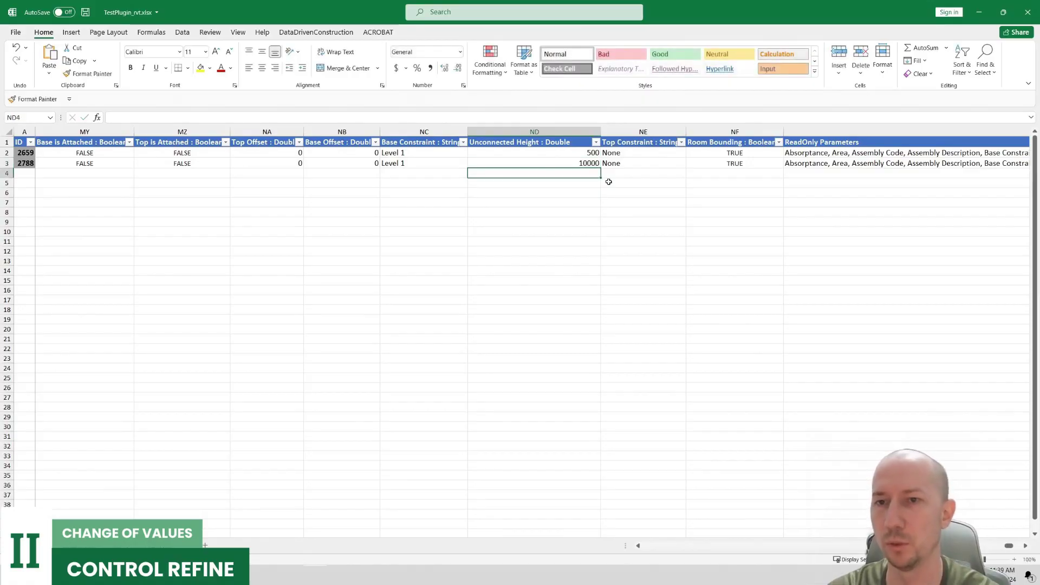
Step: Search for Test1 to jump to the Comments column
key("ctrl+f")
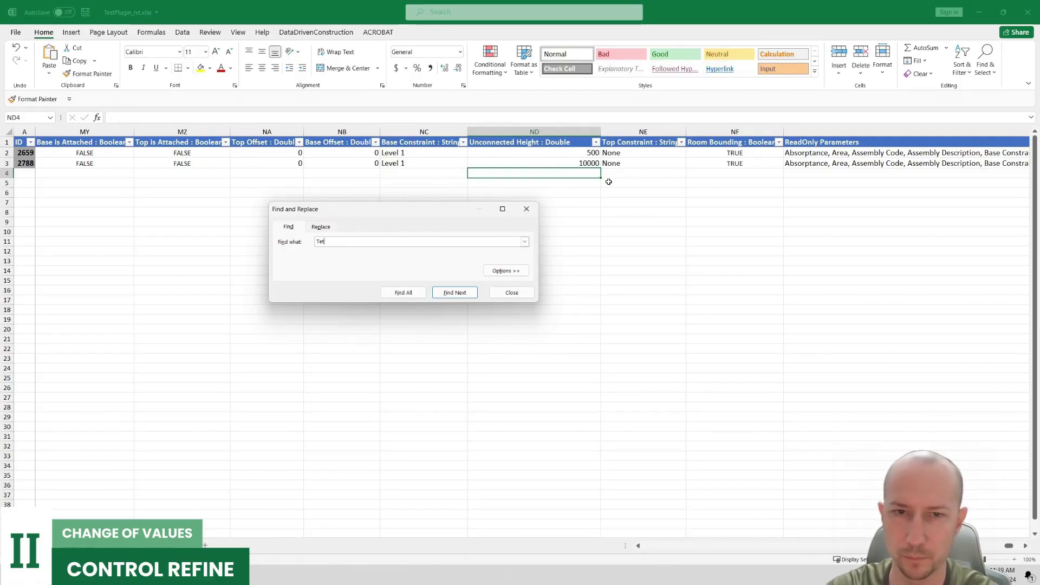
key("BackSpace")
type("st1")
key("Return")
key("Escape")
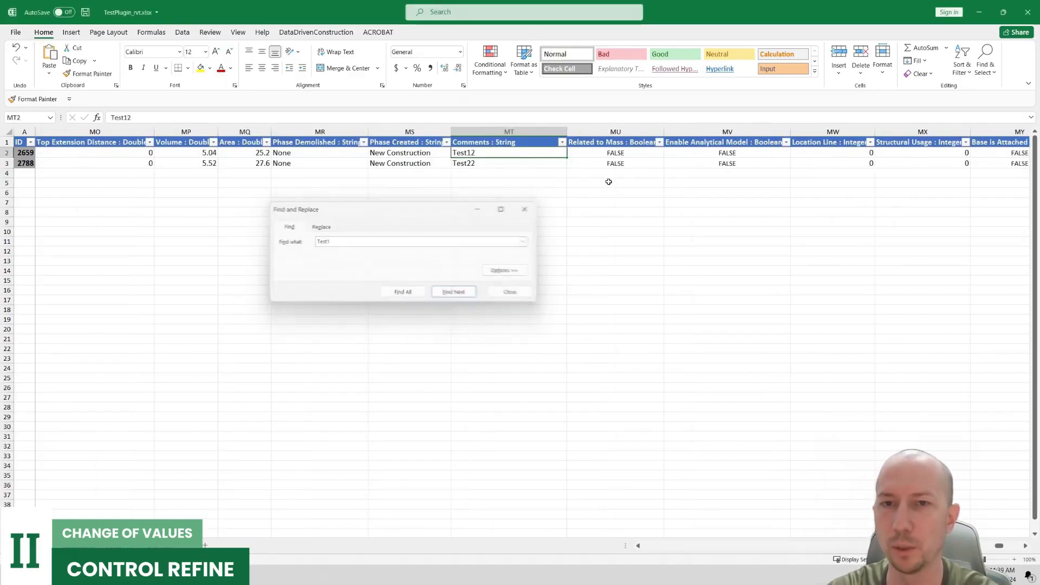
Step: Insert an empty column before Related to Mass with a Comments : String header
left_click(576, 131)
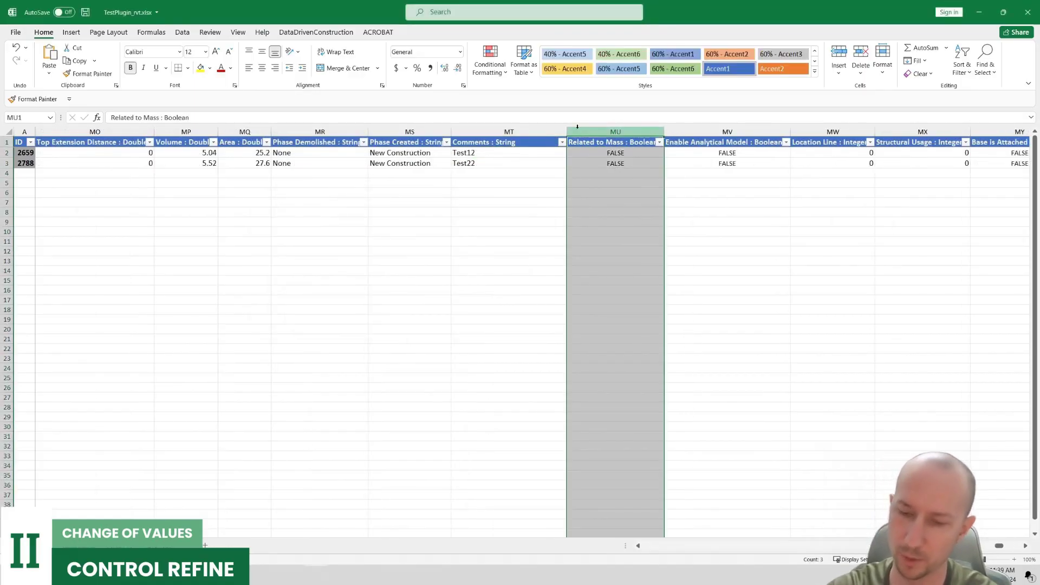
key("ctrl+plus")
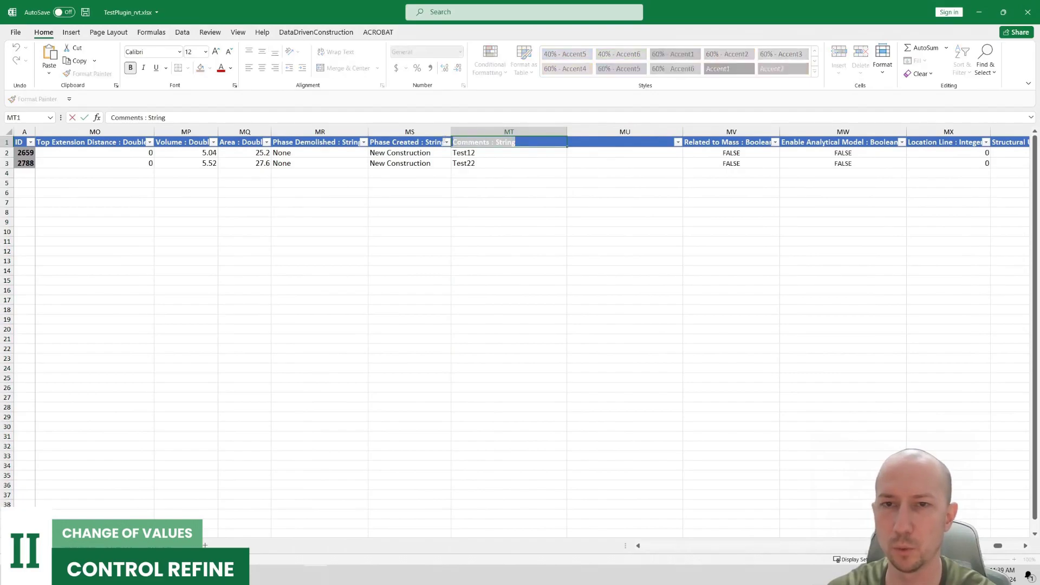
double_click(596, 142)
type("Comments : String")
left_click(562, 142)
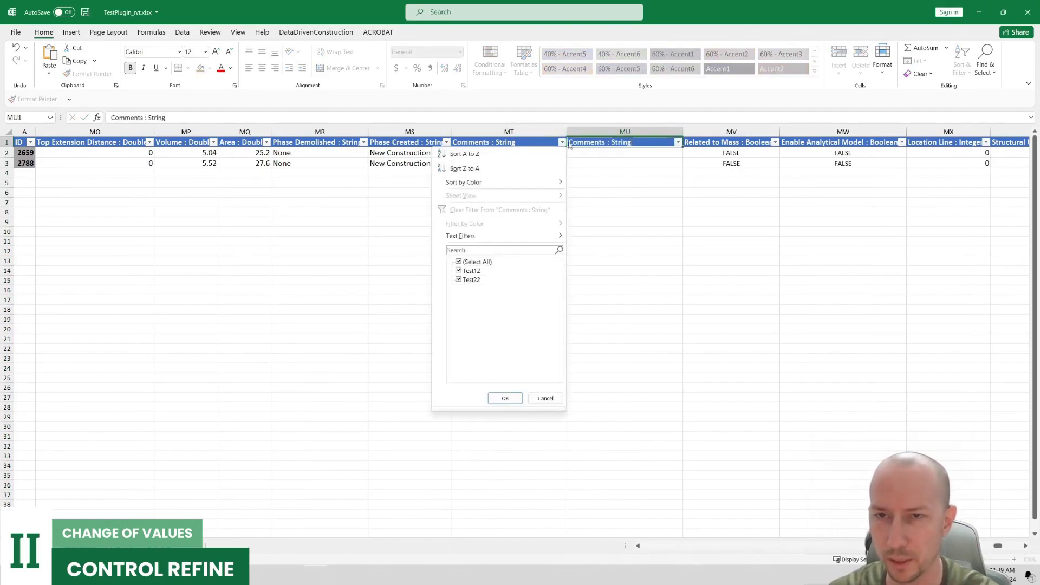
left_click(620, 172)
Step: Rename the new column header to New_Comments1 : String
left_click(570, 144)
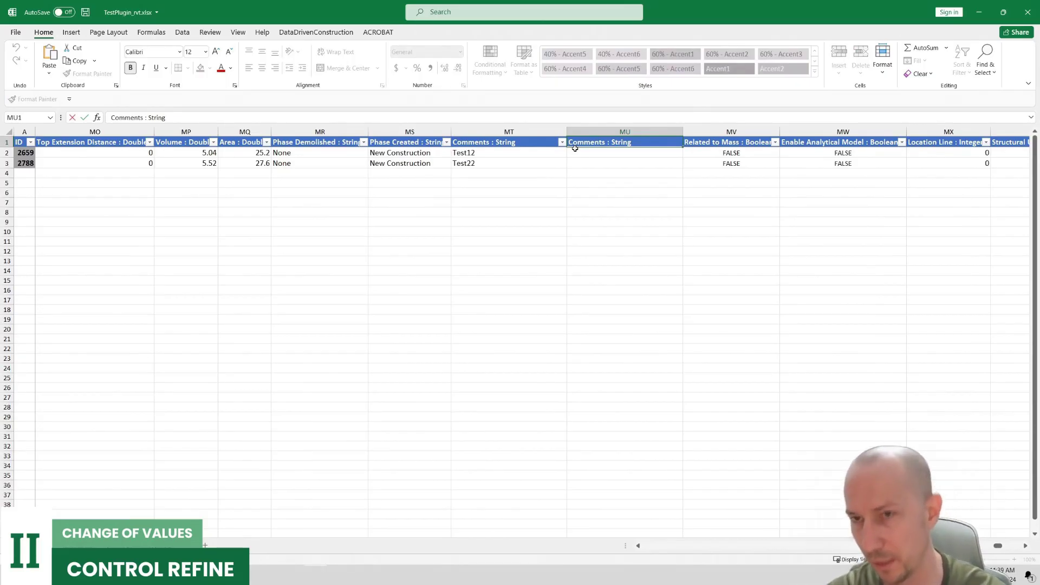
type("New_")
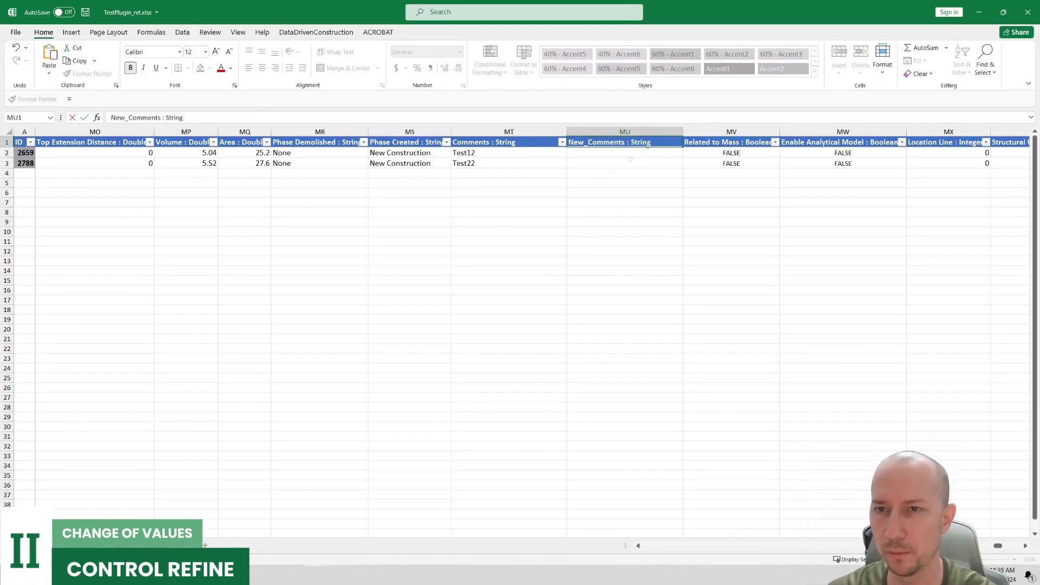
type("1")
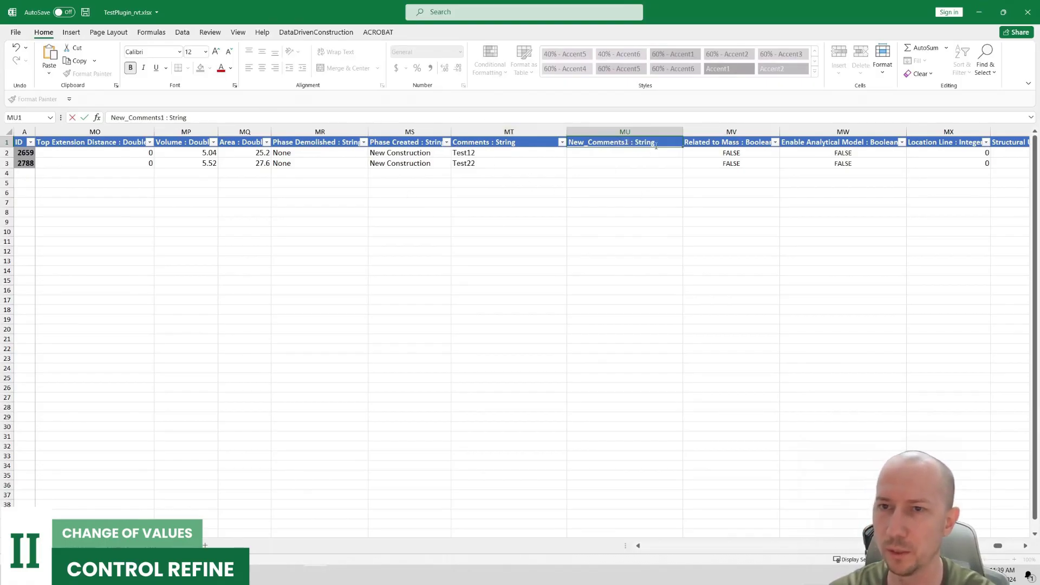
double_click(653, 143)
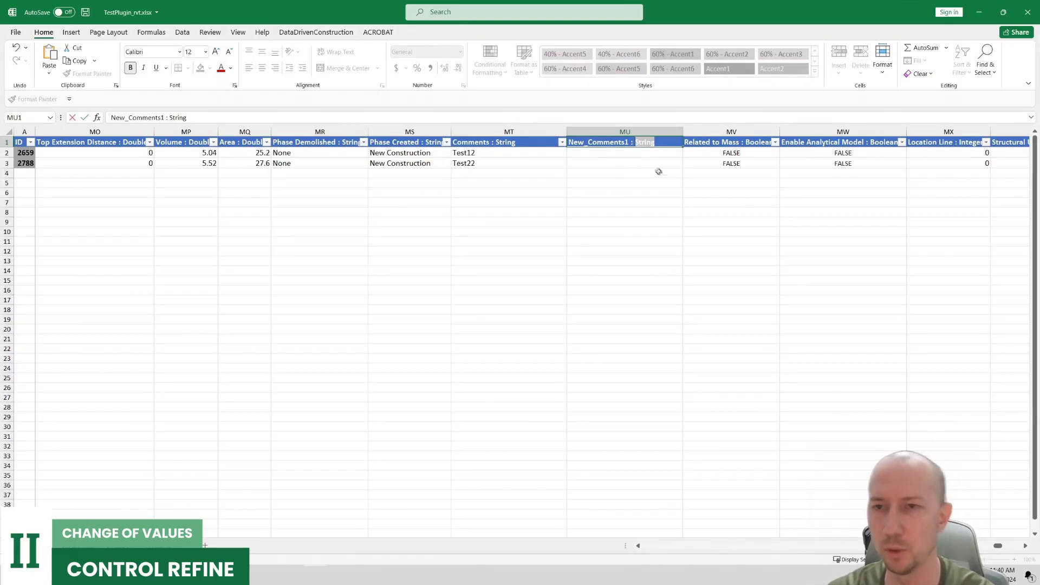
left_click_drag(640, 157, 639, 169)
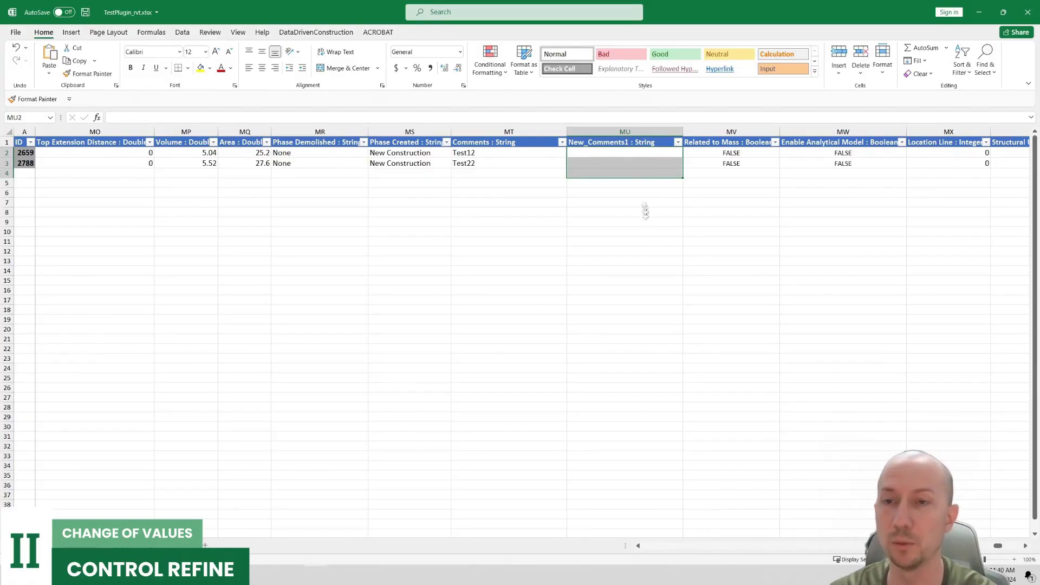
left_click(632, 141)
double_click(633, 141)
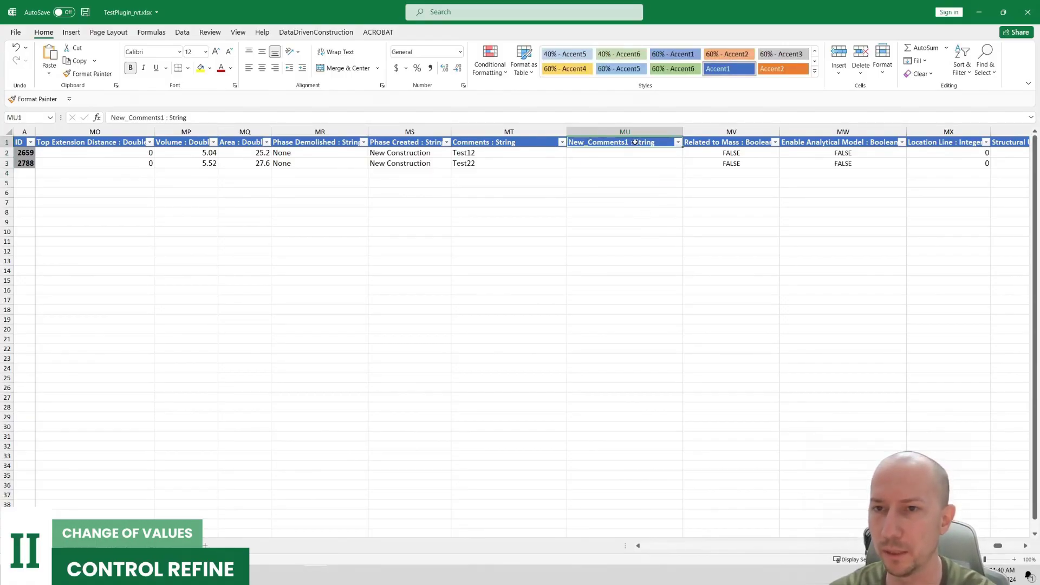
double_click(645, 143)
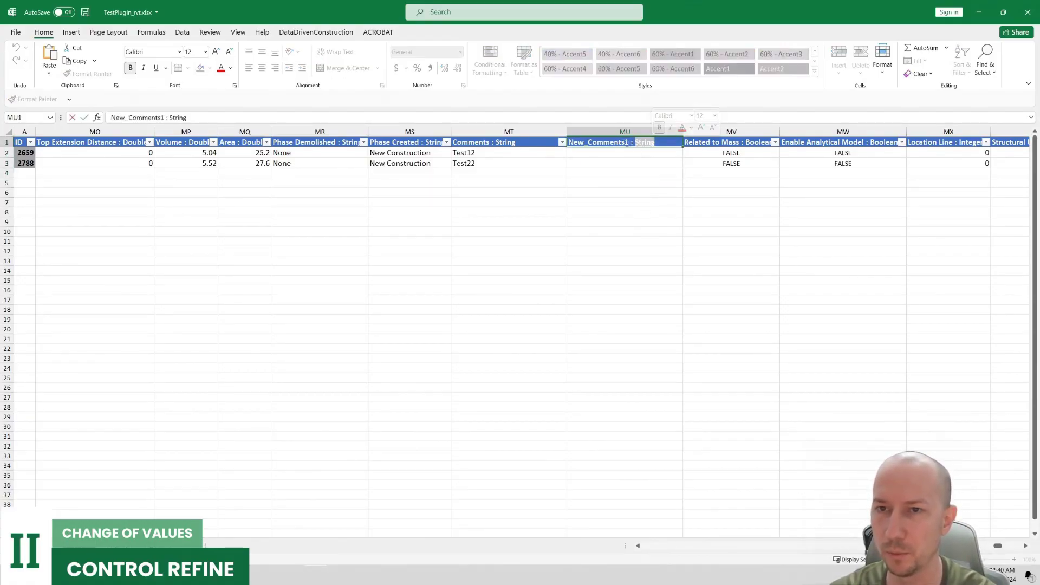
left_click(635, 143)
left_click_drag(635, 143, 630, 145)
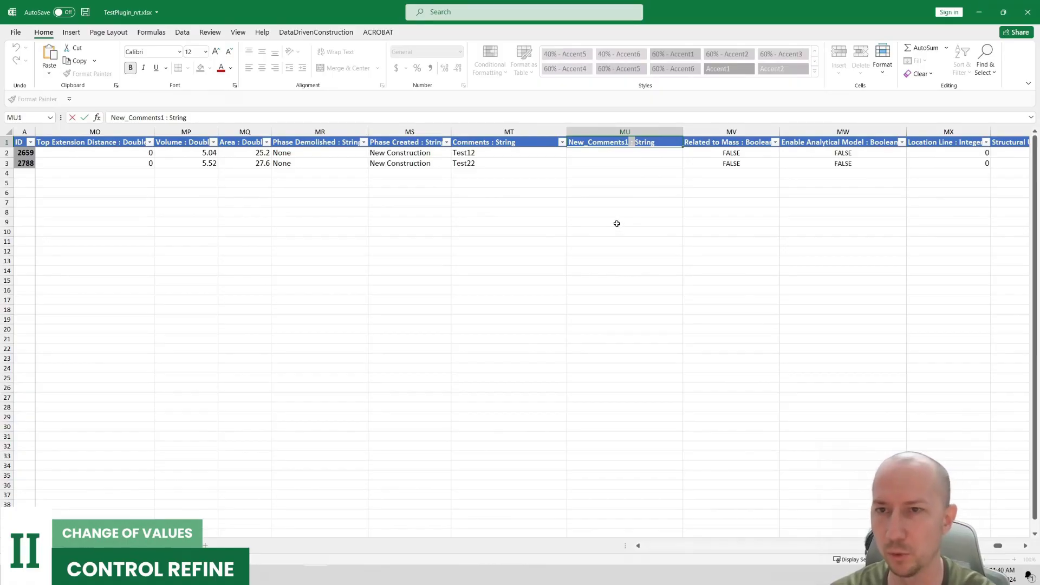
left_click(623, 192)
Step: Enter 12345A and 12345B for the two walls, then save and close the workbook
left_click(507, 151)
double_click(587, 154)
type("12345A")
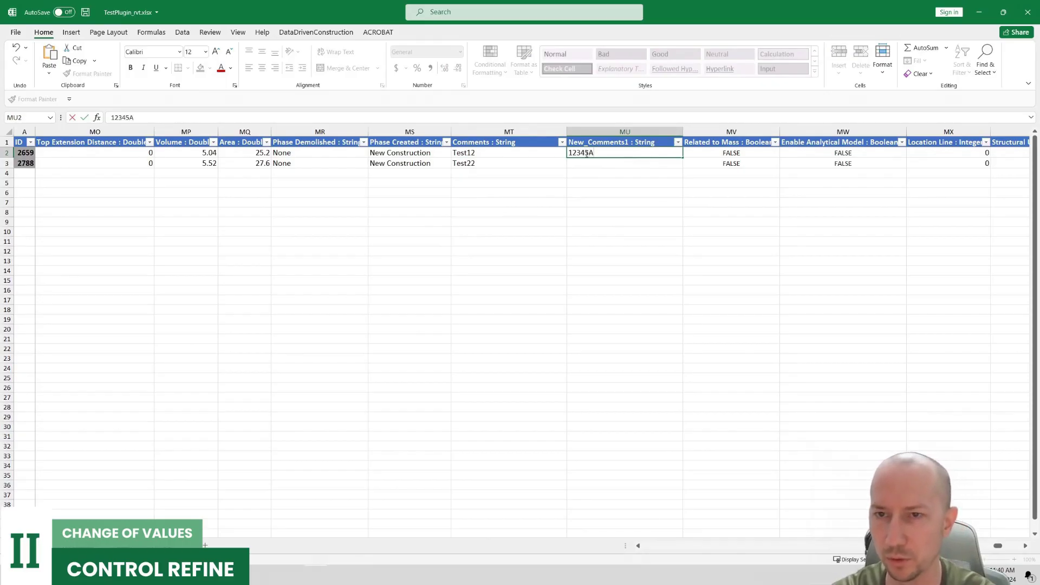
key("Tab")
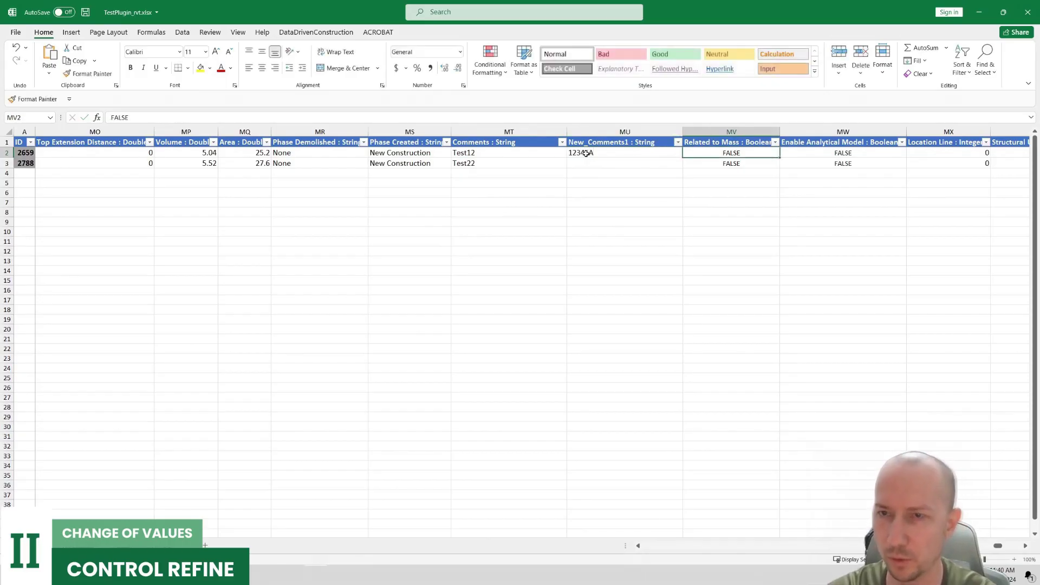
double_click(578, 164)
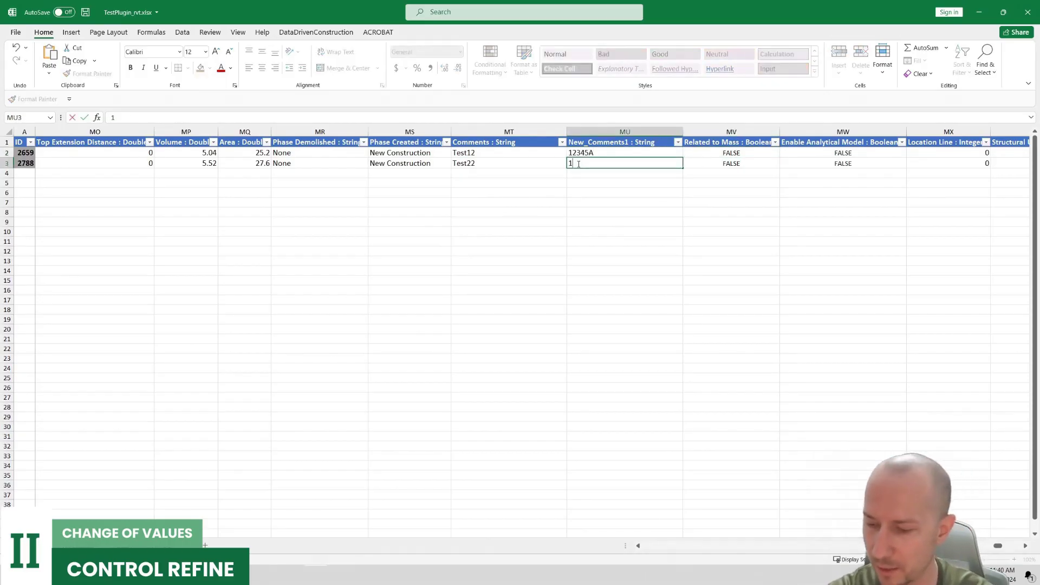
type("12345B")
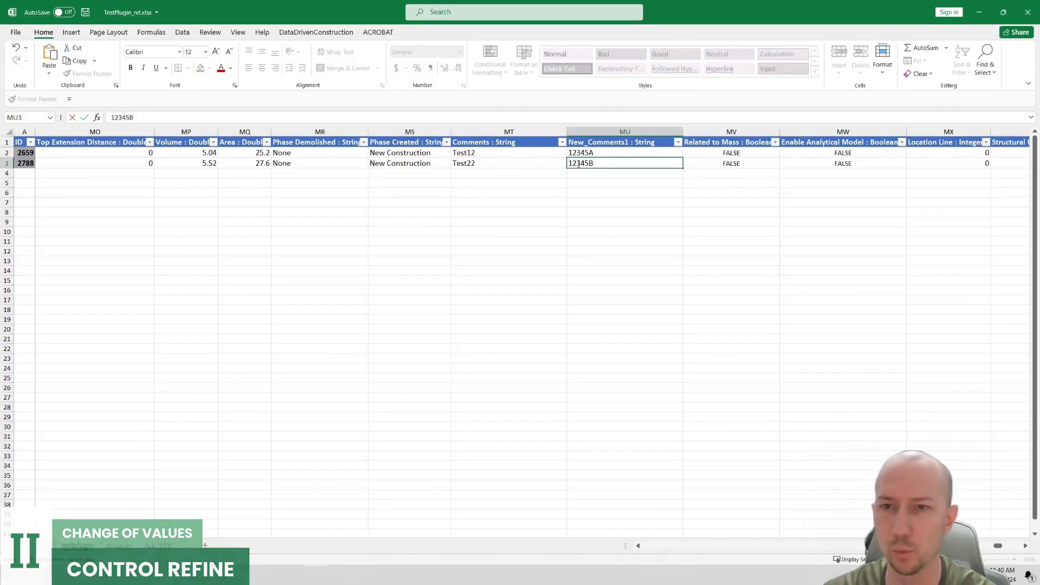
left_click(548, 203)
key("ctrl+s")
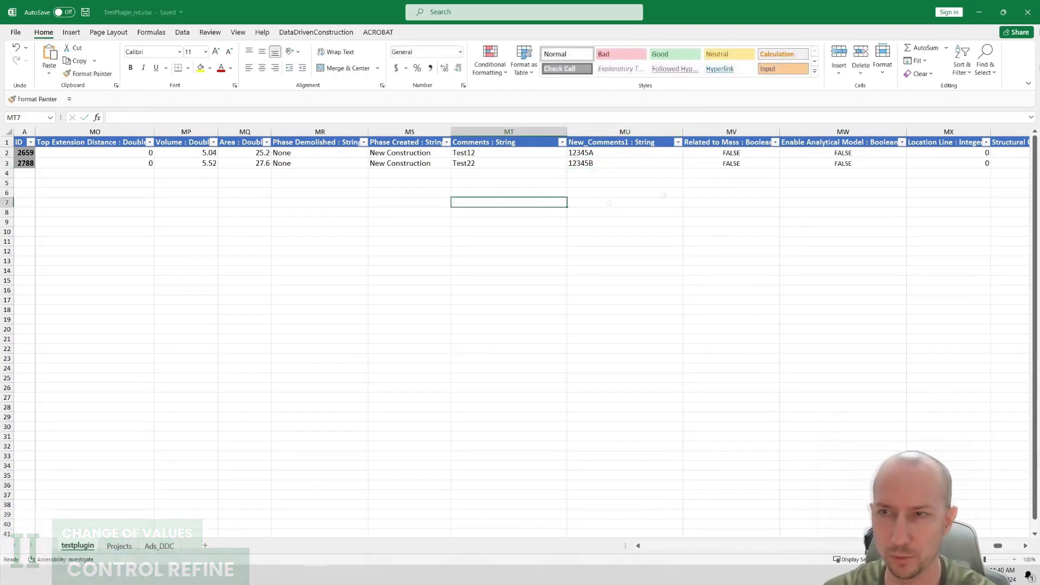
left_click(1028, 12)
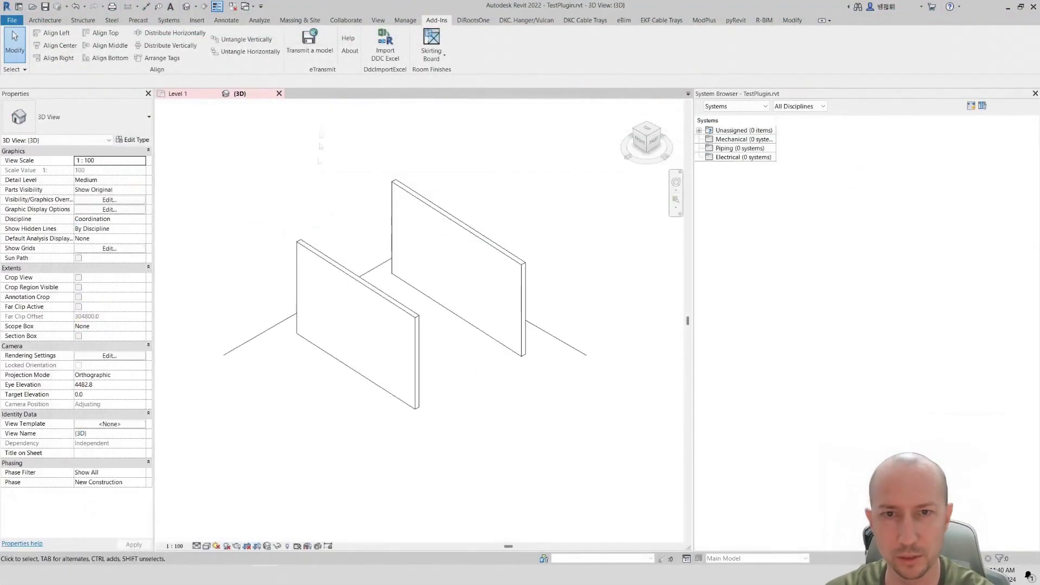
Step: Run Import DDC Excel to update 2 walls, then select the taller wall to confirm its 10000 height
left_click(385, 44)
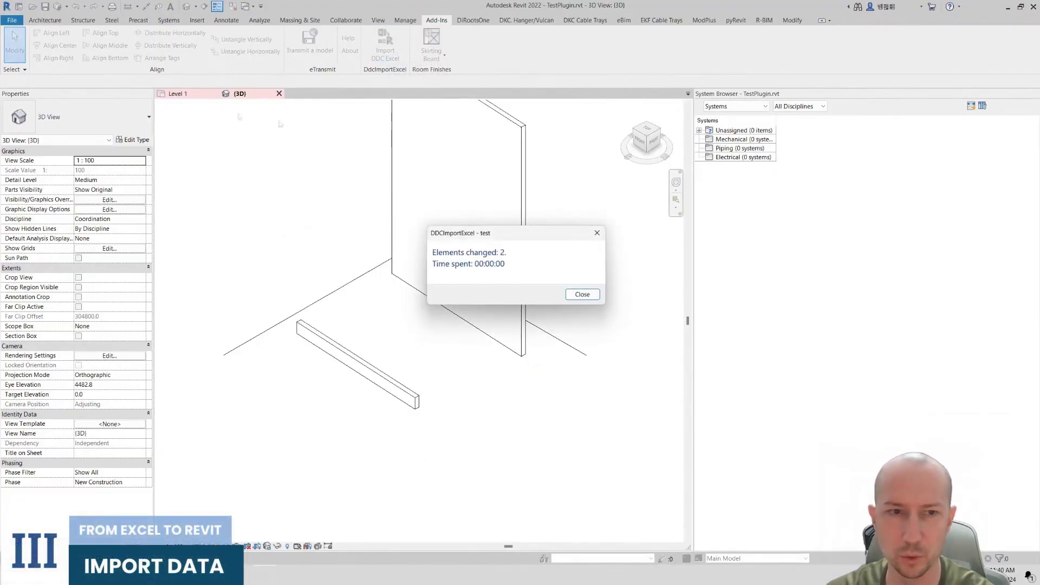
left_click(581, 295)
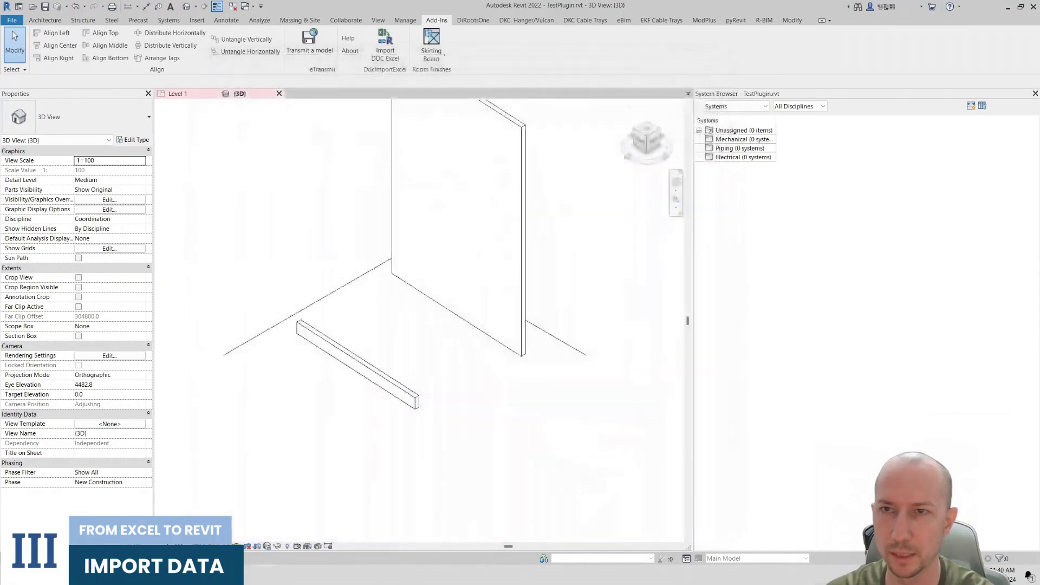
left_click(510, 192)
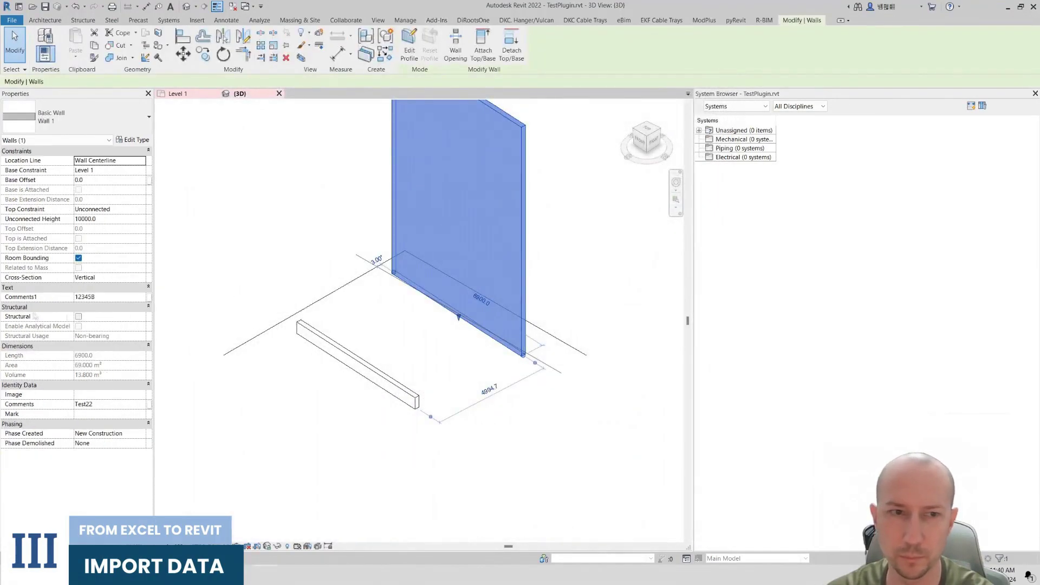